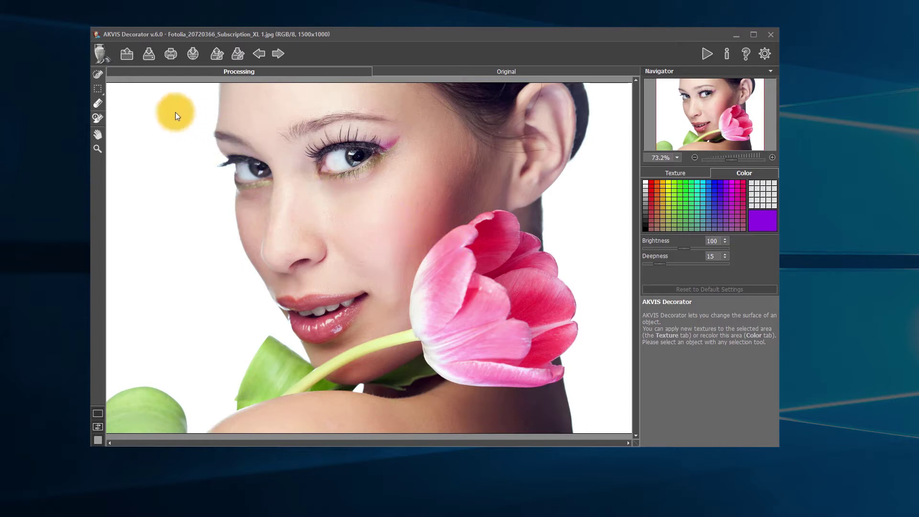
Step: Choose the Quick Selection tool and set its brush size to 32
click(101, 78)
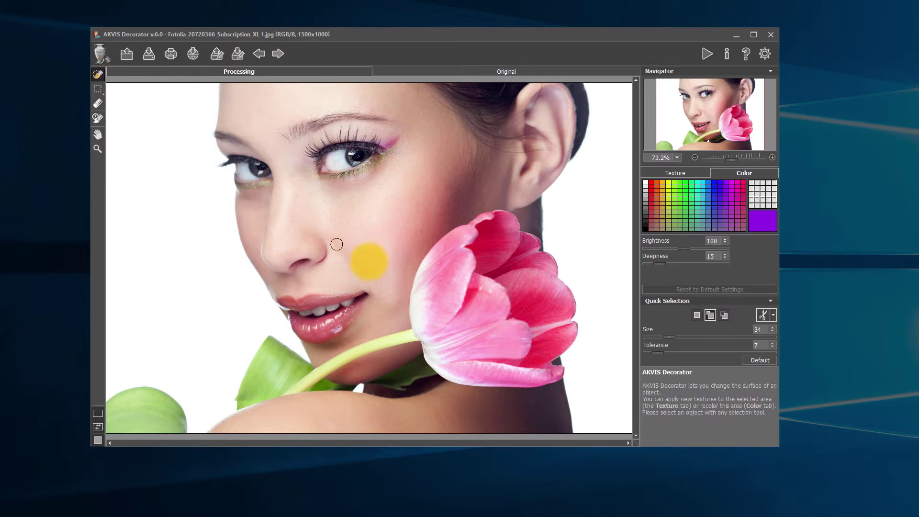
right_click(455, 287)
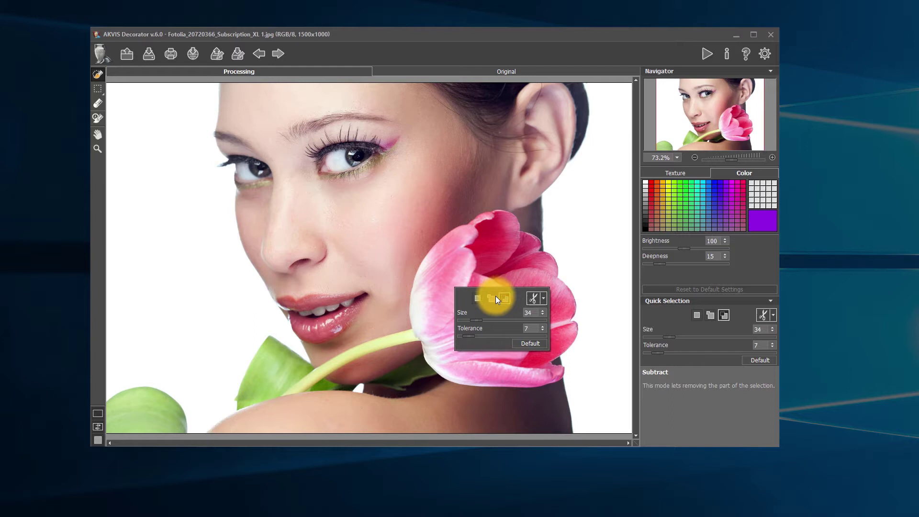
scroll(493, 296, up, 3)
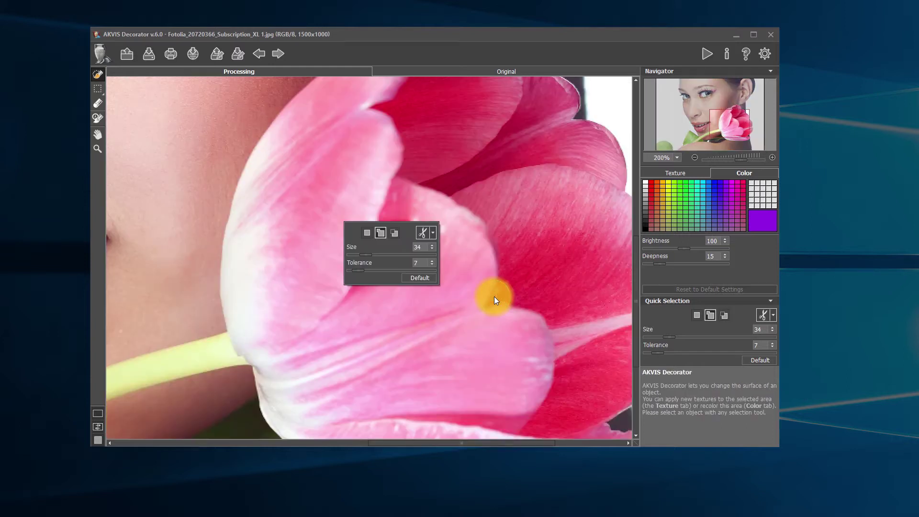
click(366, 254)
drag(401, 256, 411, 256)
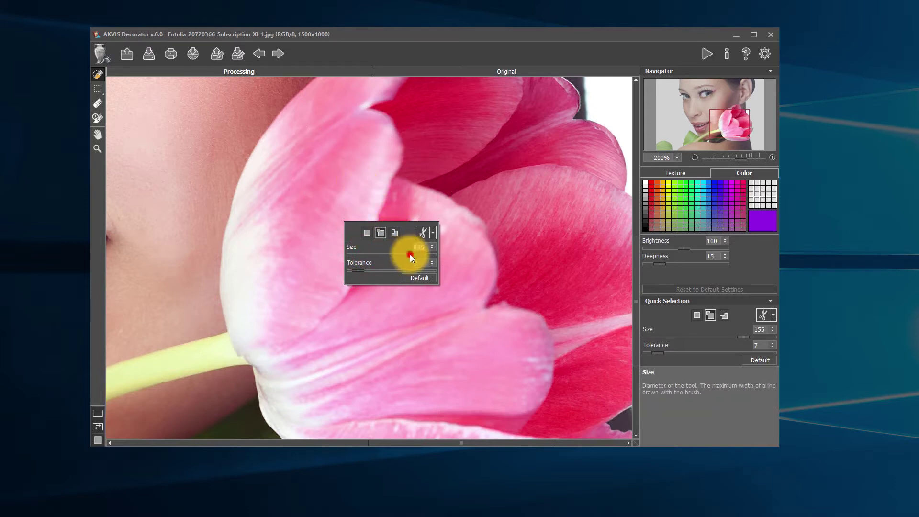
click(366, 256)
drag(366, 256, 364, 257)
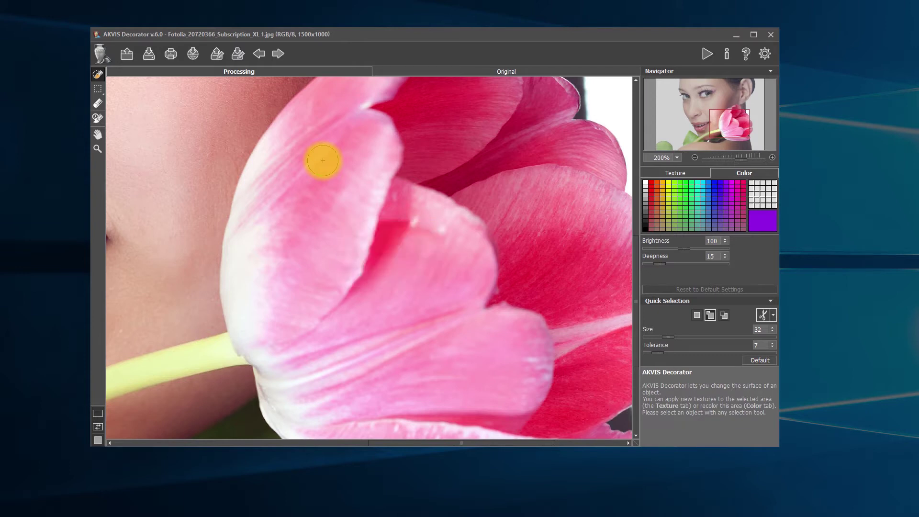
Step: Try selecting the tulip petals with the Quick Selection tolerance at 83, and clear the selection
right_click(370, 246)
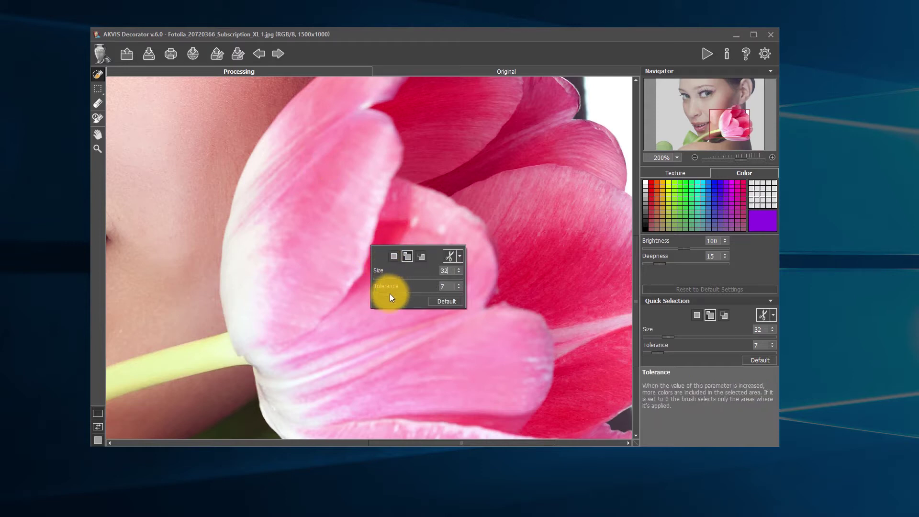
drag(387, 294, 443, 292)
click(348, 212)
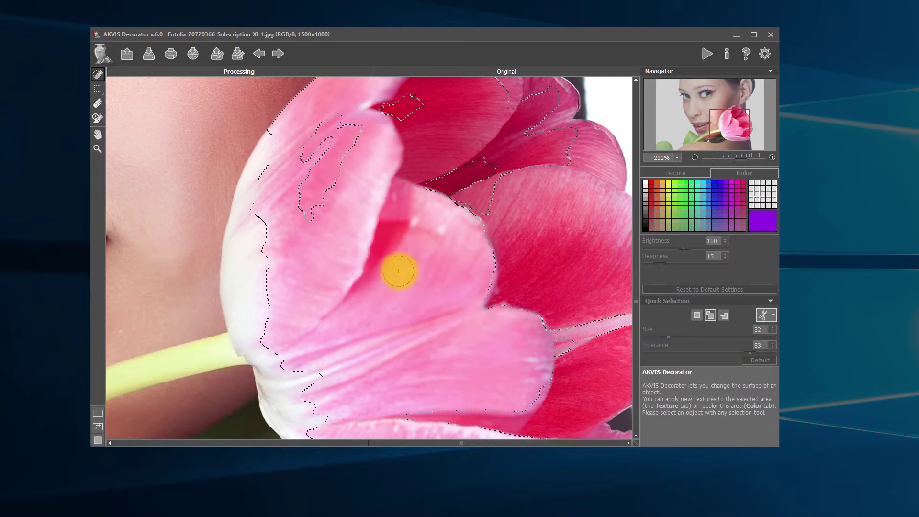
drag(469, 193, 500, 183)
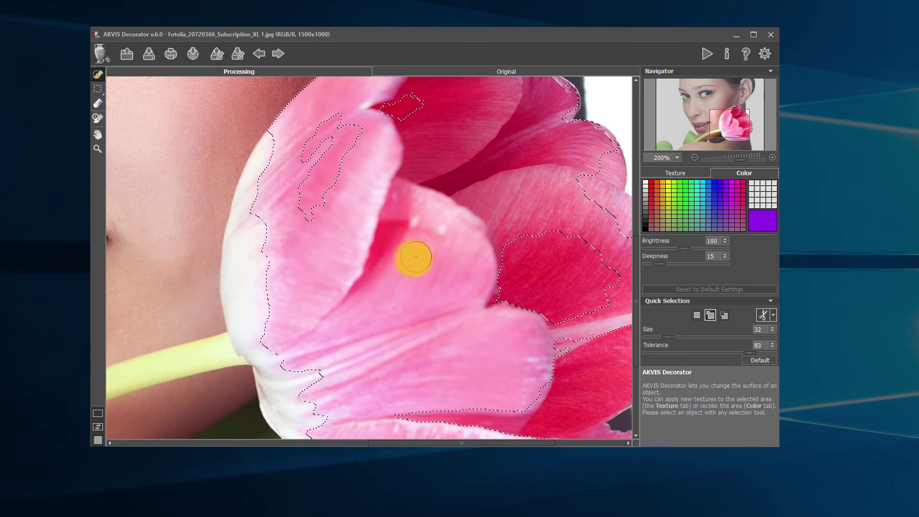
key(ctrl+d)
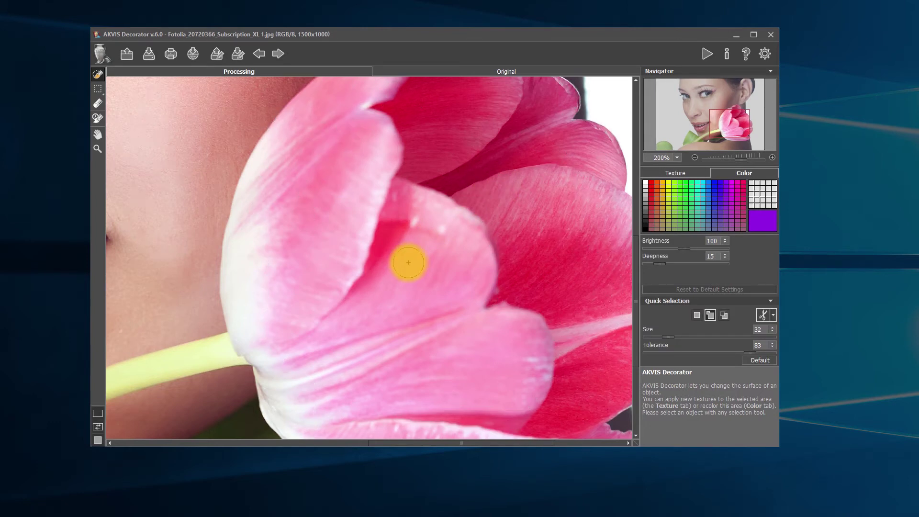
Step: Set the Quick Selection tolerance to 57 and select the whole tulip blossom, including its lower petals
right_click(408, 262)
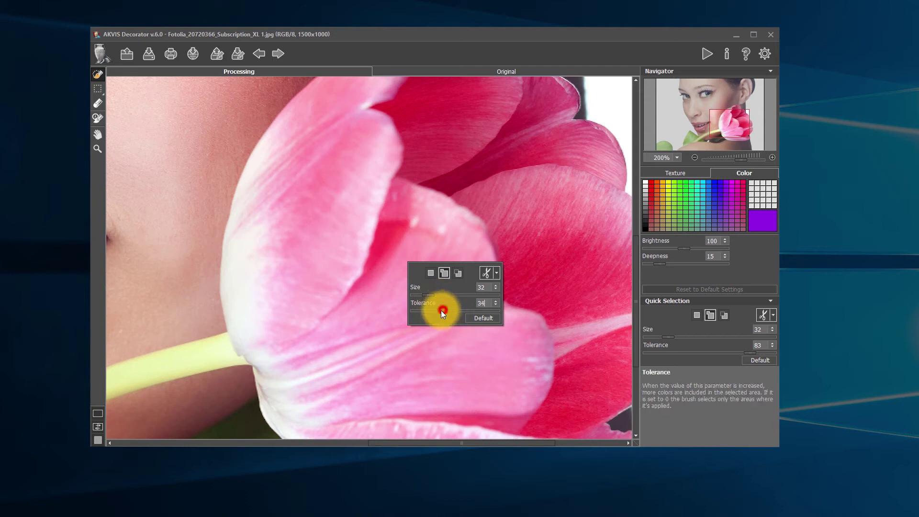
drag(443, 309, 421, 314)
mouse_move(349, 242)
mouse_down()
mouse_move(324, 230)
mouse_move(328, 164)
mouse_move(369, 222)
mouse_move(381, 291)
mouse_move(459, 250)
mouse_up()
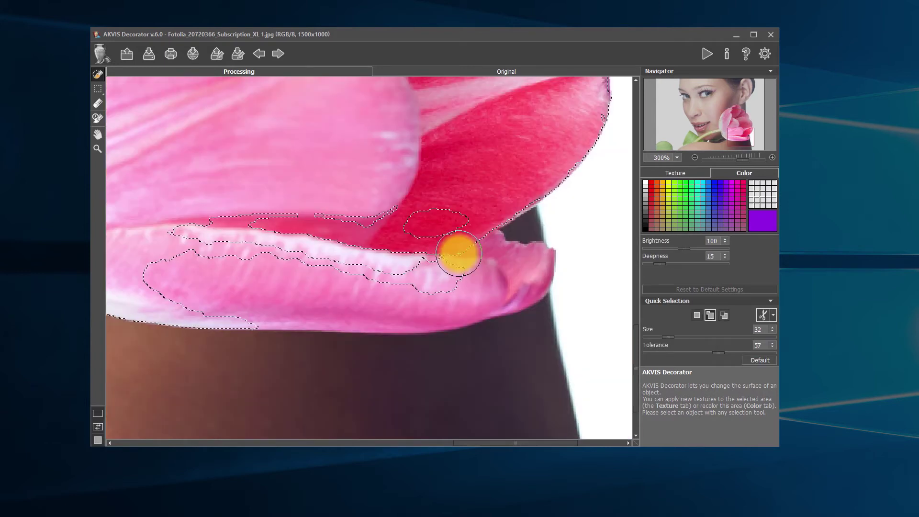
mouse_move(458, 253)
mouse_down()
mouse_move(439, 232)
mouse_move(271, 240)
mouse_move(282, 305)
mouse_move(529, 281)
mouse_move(478, 317)
mouse_move(205, 174)
mouse_up()
Step: Erase the excess selection that spills onto the shoulder below the tulip's lower petal tip
click(97, 103)
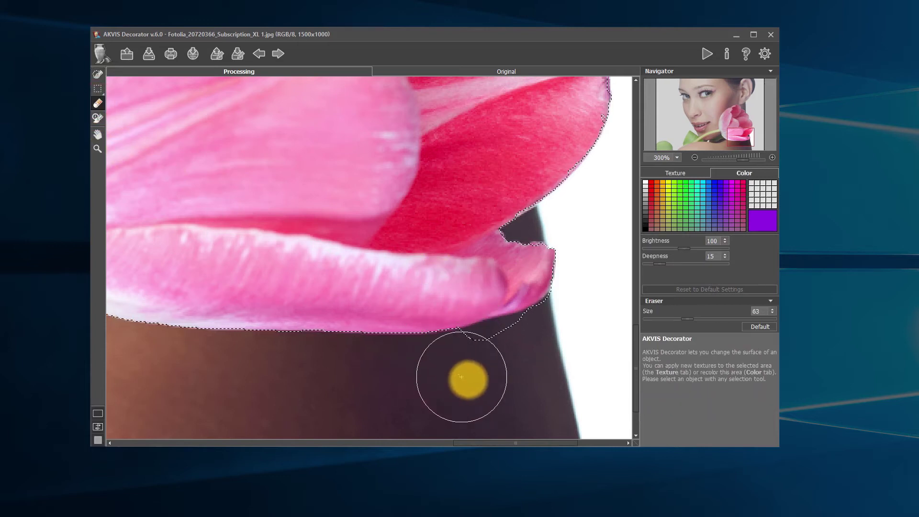
right_click(496, 397)
mouse_move(482, 352)
mouse_down()
mouse_move(465, 345)
mouse_move(532, 328)
mouse_move(556, 309)
mouse_move(487, 338)
mouse_up()
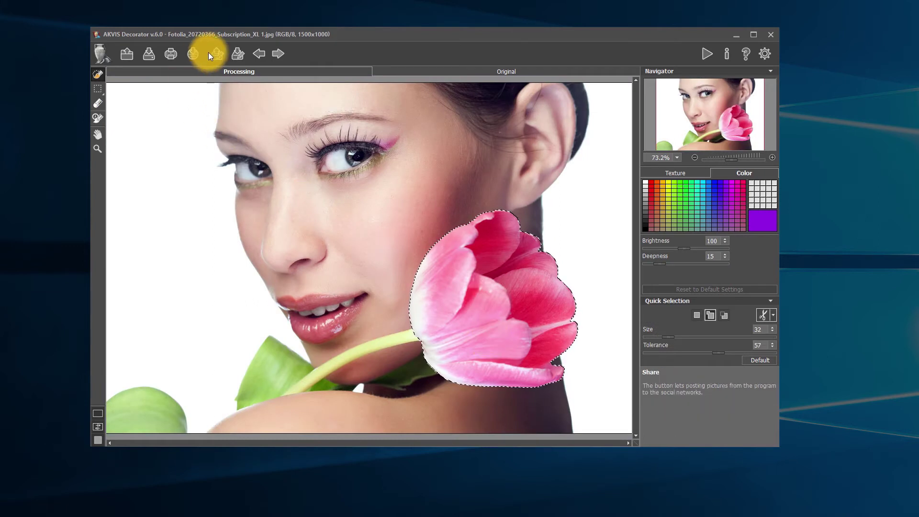
Step: Save the tulip selection as Fotolia_20720366_Subscription_XL 1.decor and load that file back
click(236, 53)
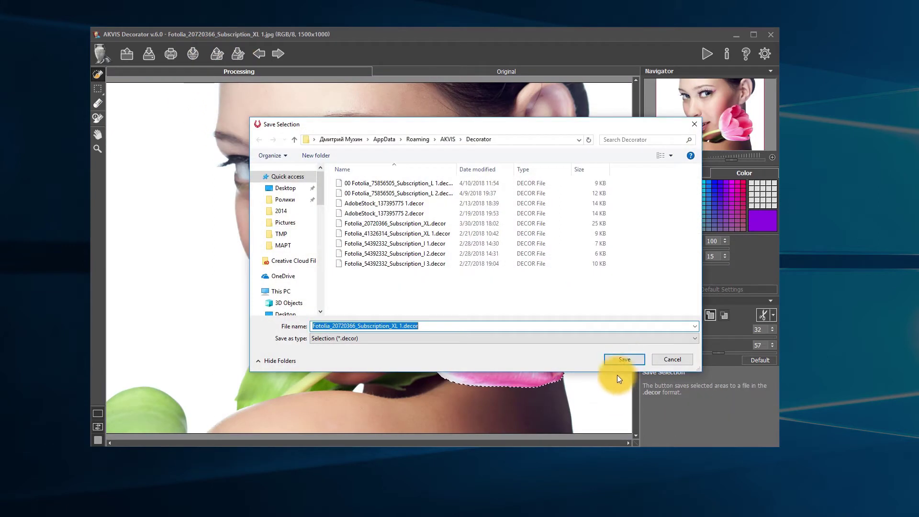
click(620, 361)
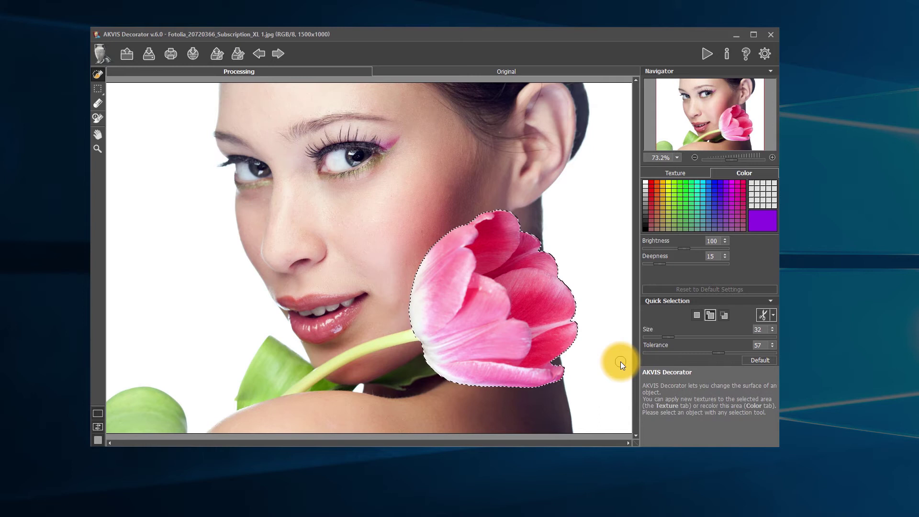
click(215, 57)
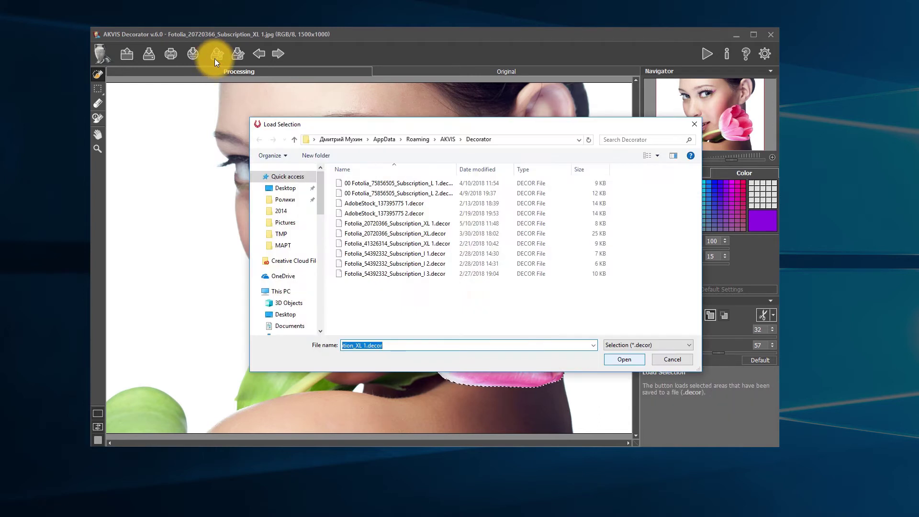
click(429, 223)
double_click(429, 222)
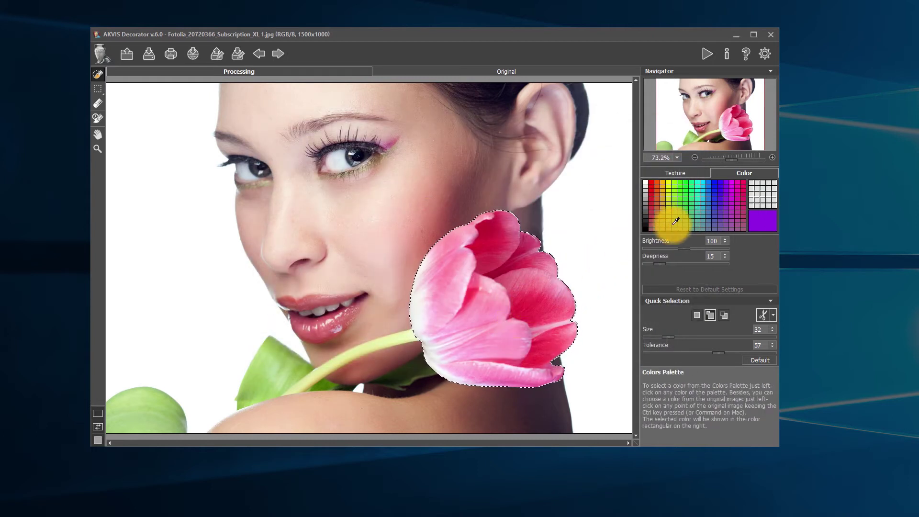
Step: Recolor the selected tulip purple and switch the view mode to compare it with the original
click(722, 189)
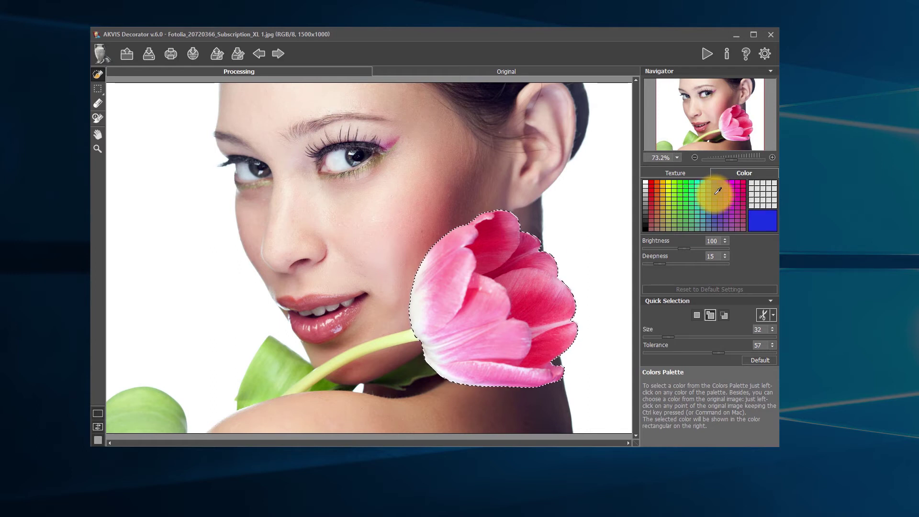
click(727, 189)
click(707, 54)
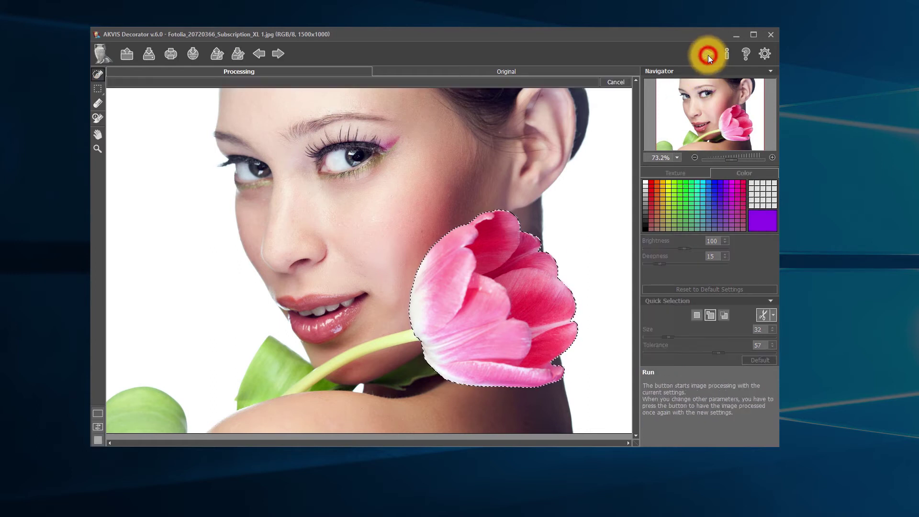
click(96, 416)
click(139, 414)
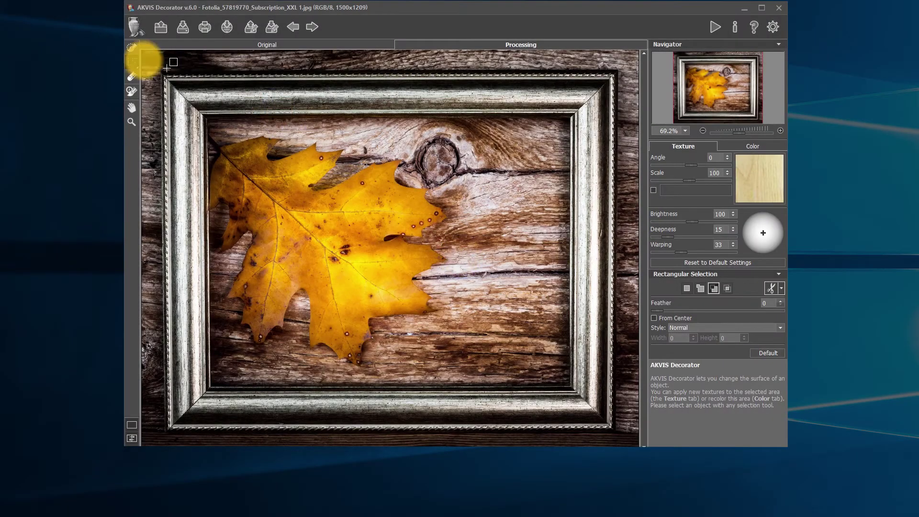
Step: Select the picture frame with Rectangular Selection along its outer edge and subtract the area inside its inner edge
click(136, 64)
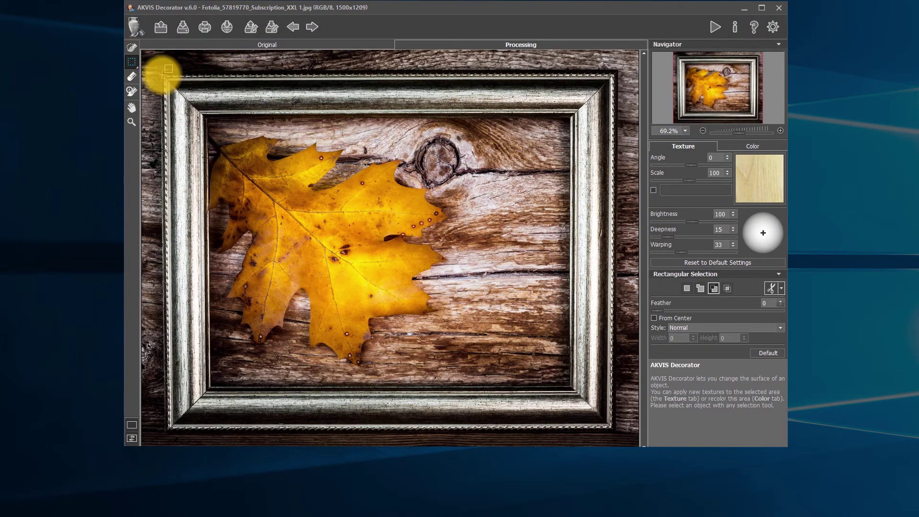
drag(162, 75, 552, 350)
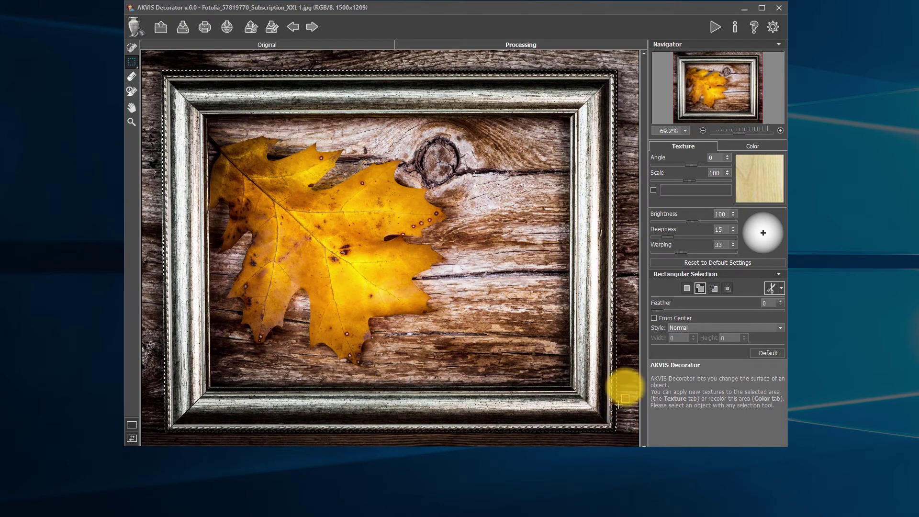
click(713, 288)
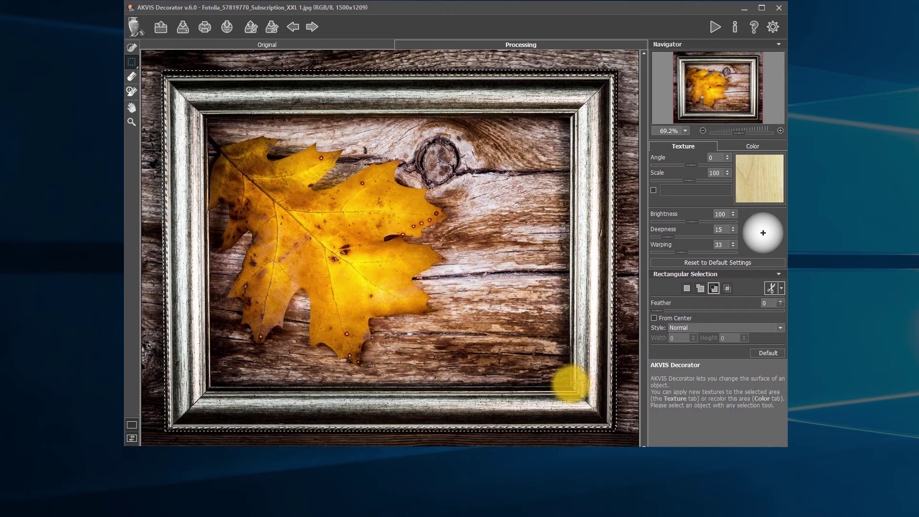
drag(570, 384, 207, 116)
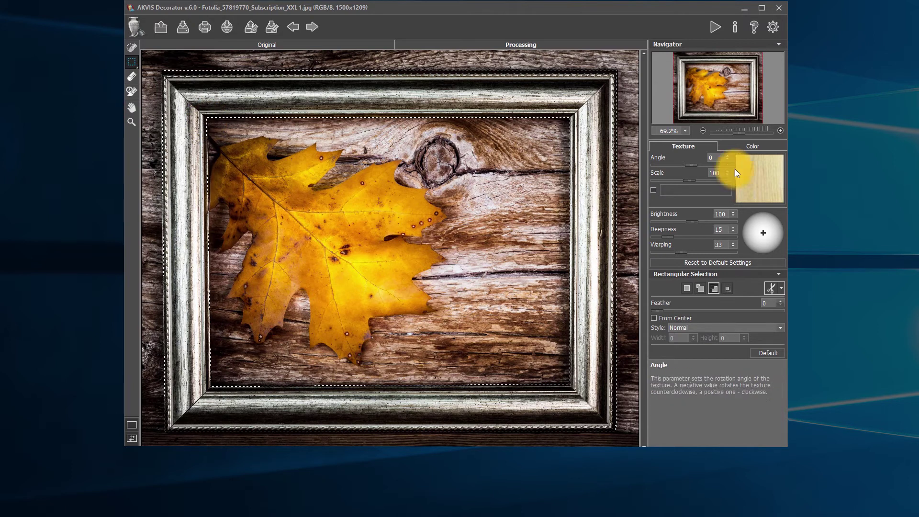
Step: Apply the light wood texture to the selected frame and switch the view mode to compare it with the original
click(715, 27)
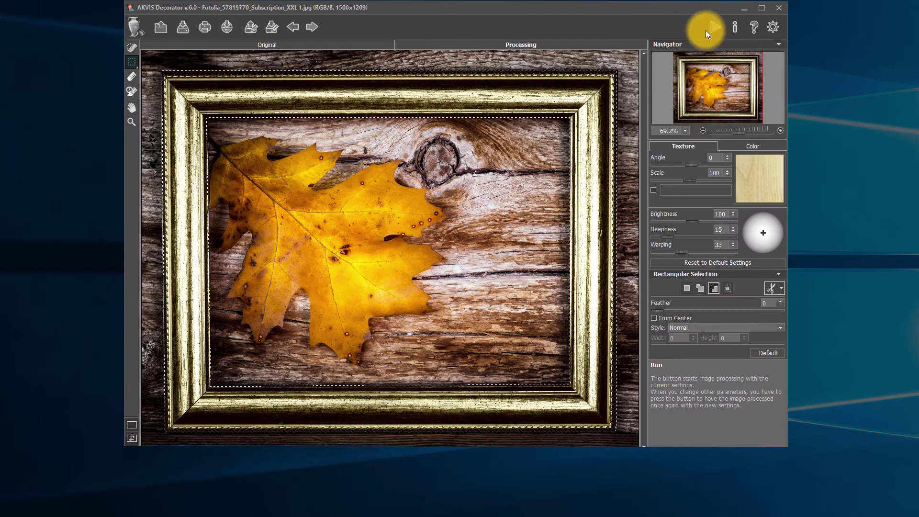
drag(127, 427, 163, 428)
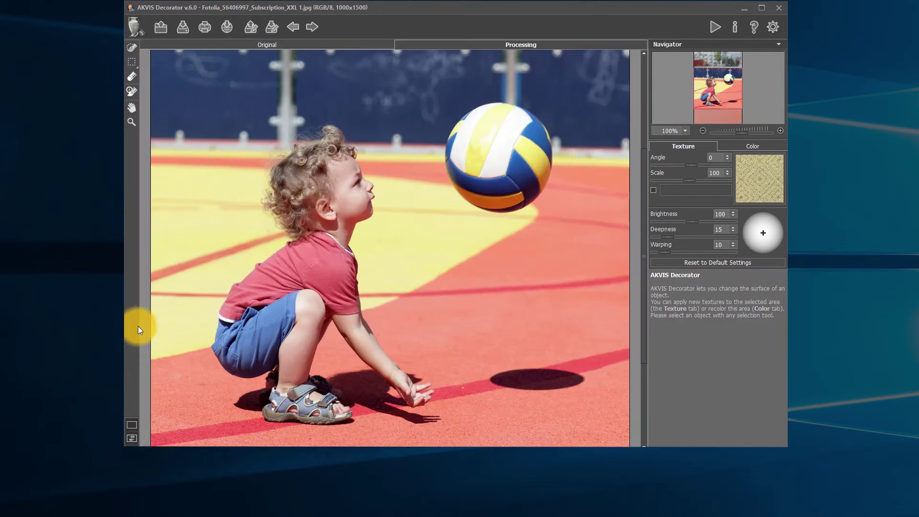
Step: Select the volleyball with Elliptical Selection drawn from its center, and adjust the selection's position to fit the ball
drag(130, 59, 140, 90)
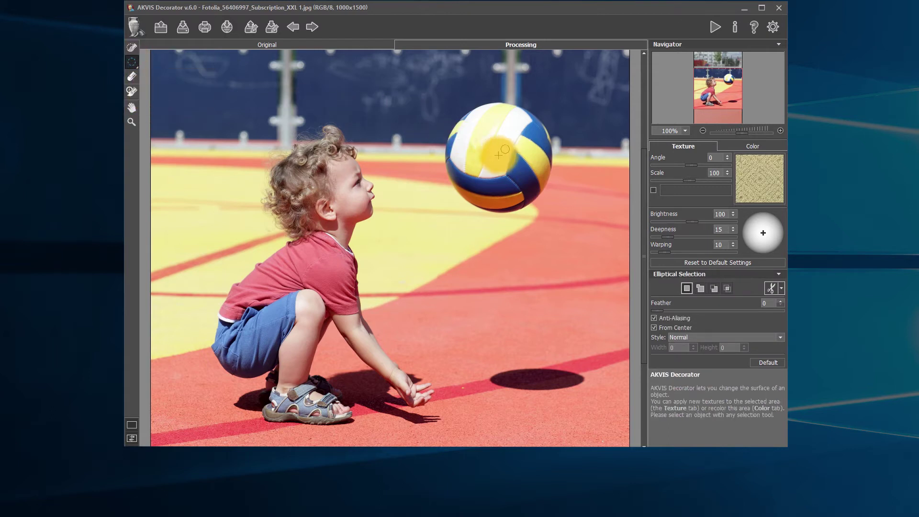
drag(499, 157, 546, 203)
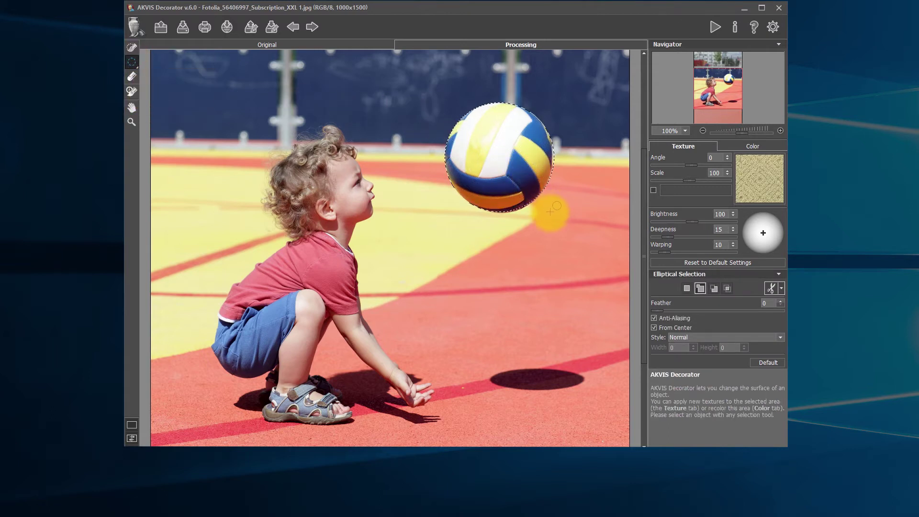
click(501, 164)
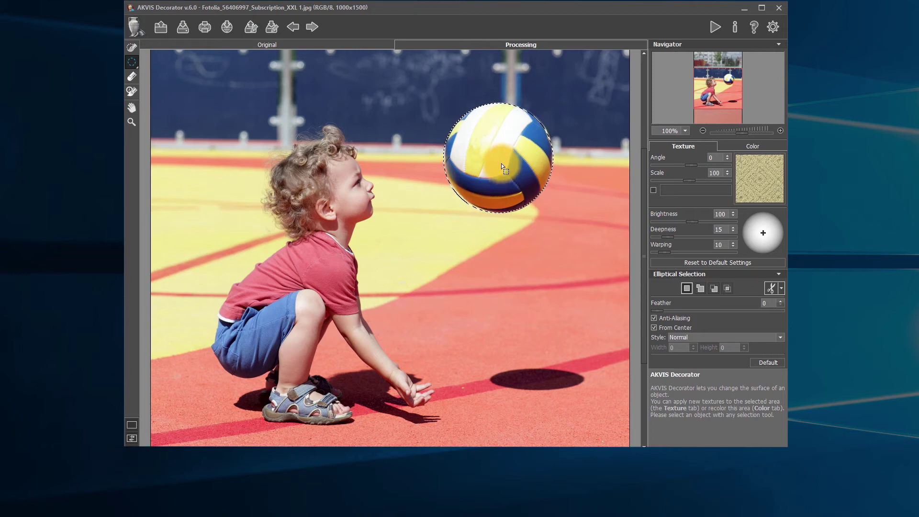
Step: Apply the beige patterned texture to the volleyball and show the original and processed images side by side
click(714, 27)
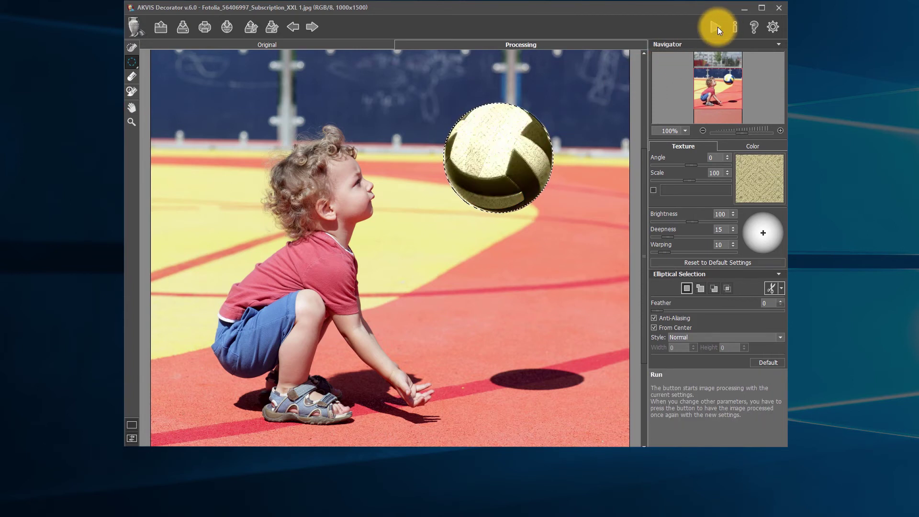
click(132, 424)
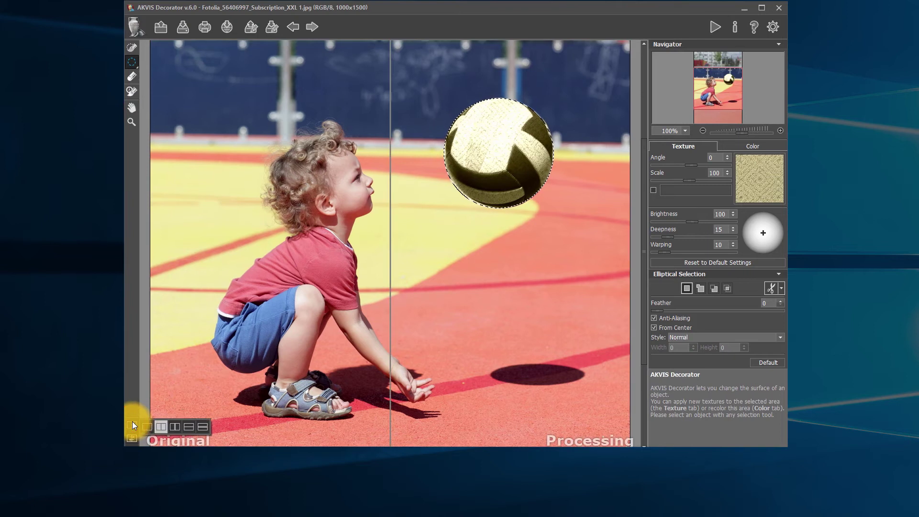
click(178, 423)
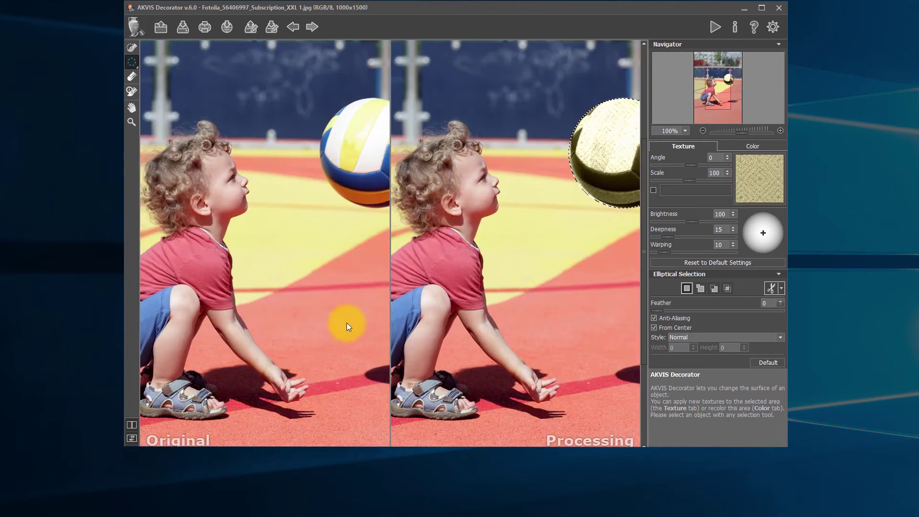
scroll(347, 322, down, 1)
drag(343, 322, 321, 445)
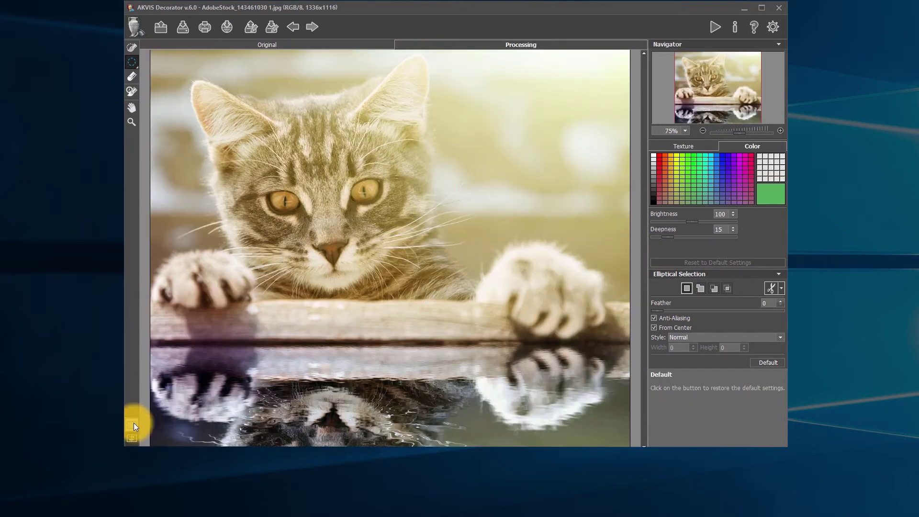
Step: Select both of the cat's irises with the Lasso, and subtract the pupils from the selection
click(130, 62)
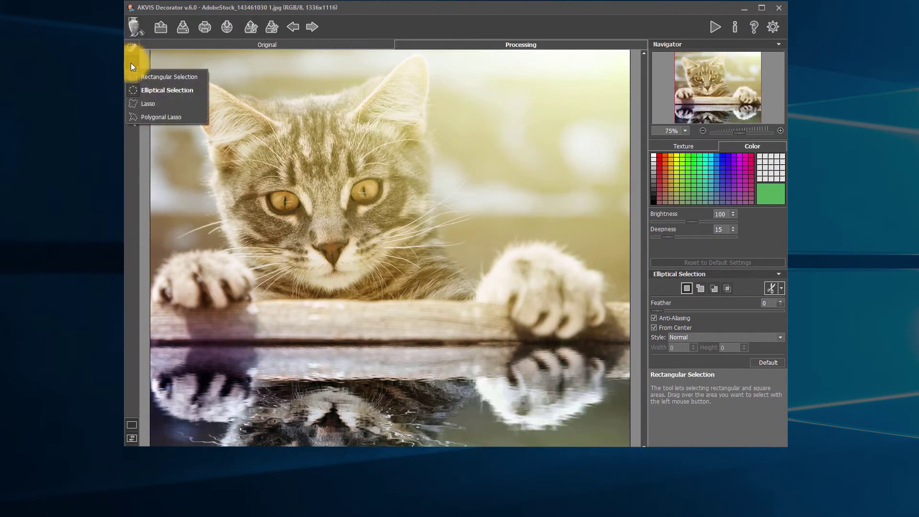
click(140, 102)
scroll(284, 203, up, 5)
mouse_move(368, 363)
mouse_down()
mouse_move(423, 357)
mouse_move(403, 209)
mouse_move(264, 280)
mouse_move(373, 366)
mouse_up()
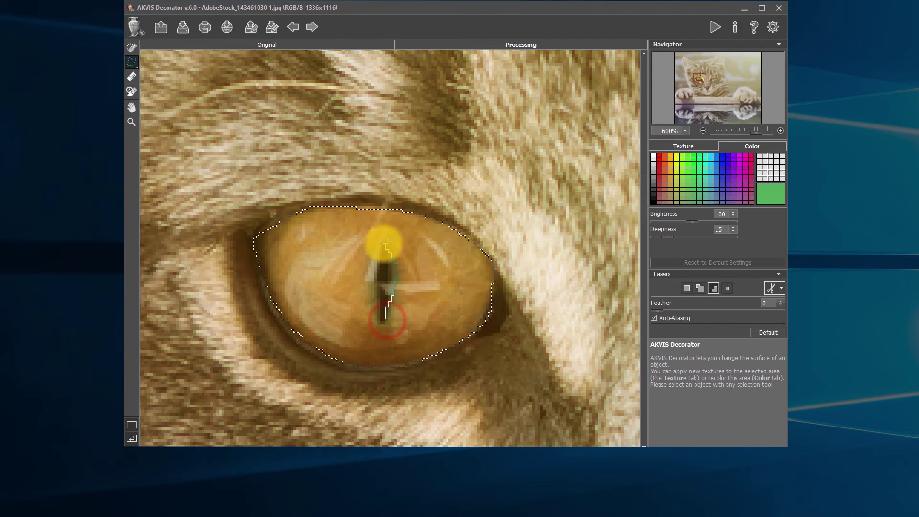
drag(615, 273, 354, 264)
mouse_move(380, 355)
mouse_down()
mouse_move(449, 314)
mouse_move(471, 212)
mouse_move(310, 211)
mouse_move(269, 320)
mouse_move(372, 356)
mouse_up()
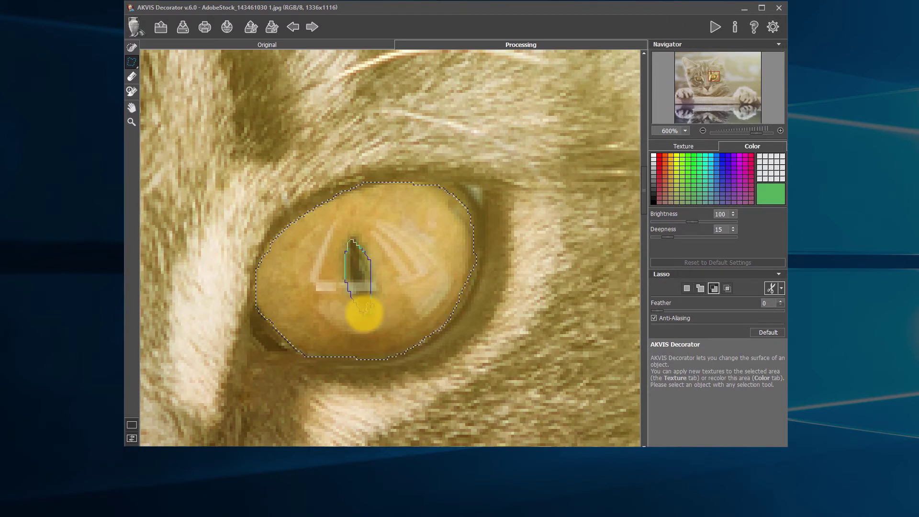
double_click(132, 107)
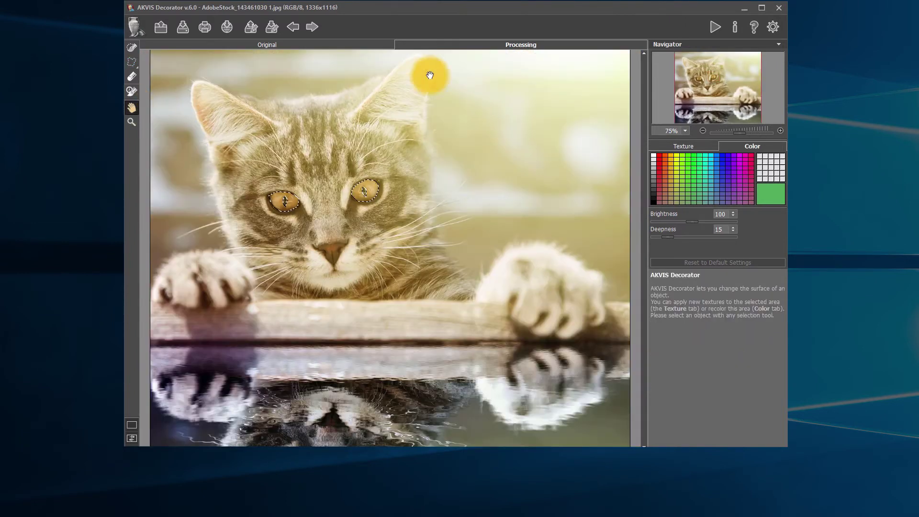
Step: Recolor the selected eyes green (RGB 65, 141, 75), process the image, and switch the view mode to compare with the original
click(759, 200)
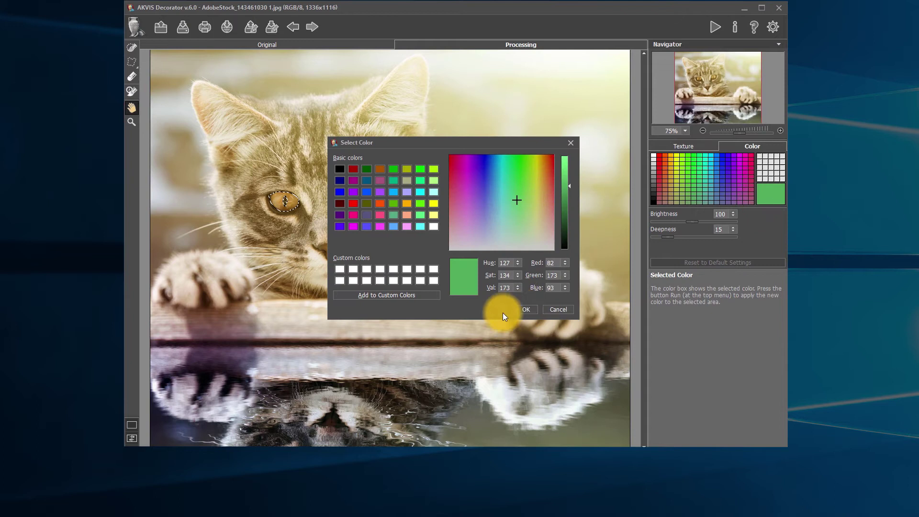
mouse_move(567, 194)
mouse_down()
mouse_move(568, 221)
mouse_move(569, 201)
mouse_up()
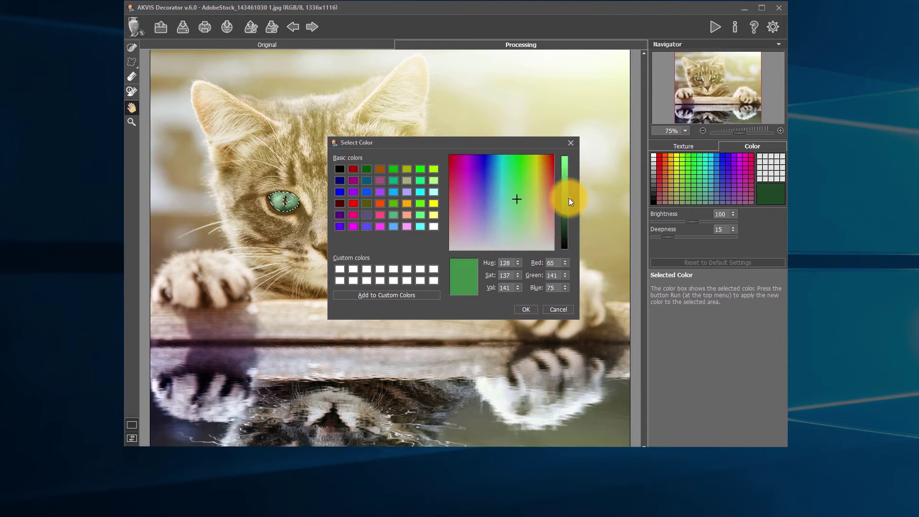
click(528, 310)
click(716, 27)
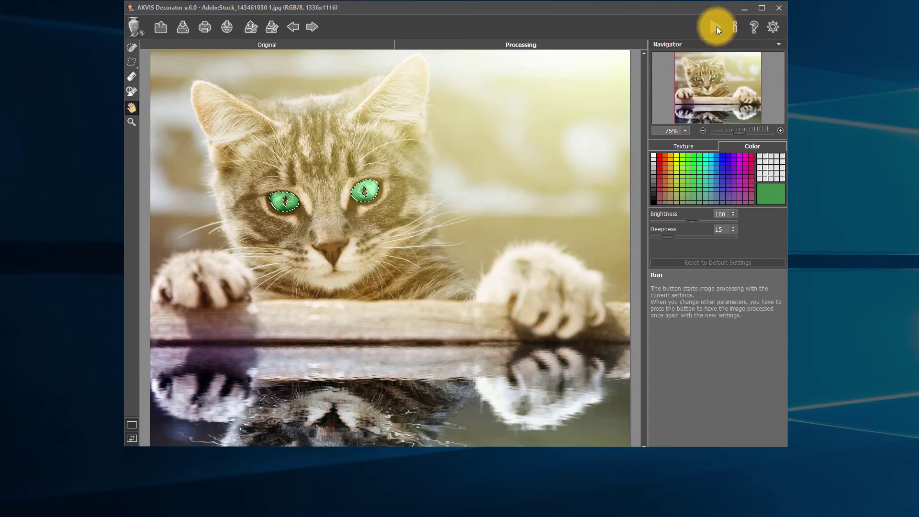
click(132, 425)
click(180, 423)
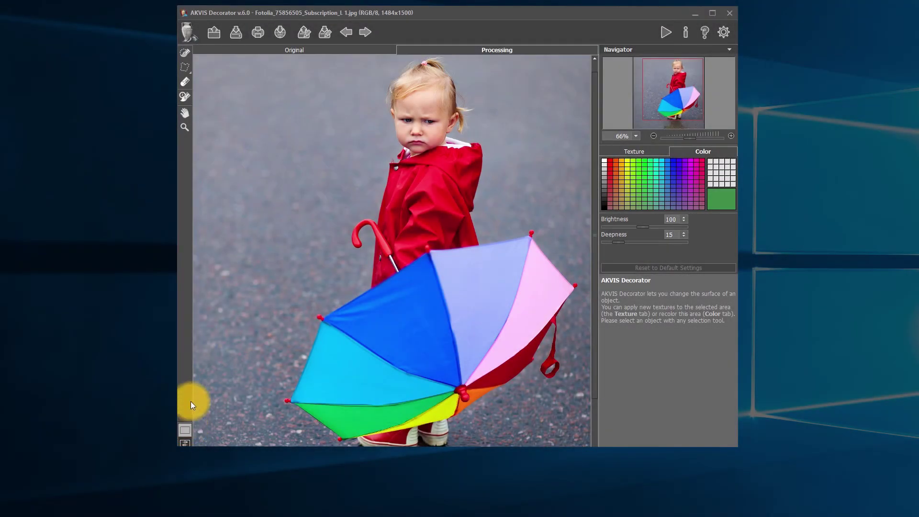
Step: Outline the part of the red raincoat between the umbrella handle and the coat's front edge with the Polygonal Lasso
click(187, 68)
click(190, 118)
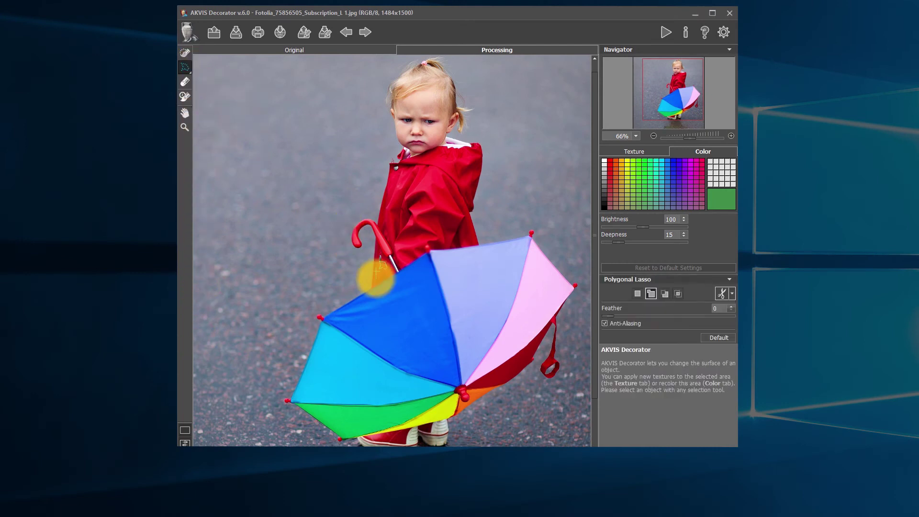
click(378, 275)
scroll(363, 138, up, 5)
click(333, 238)
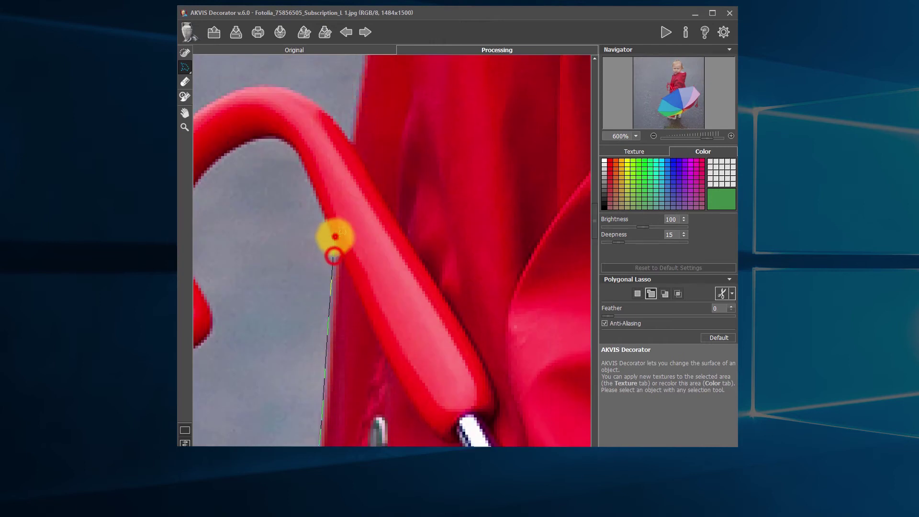
click(446, 436)
click(476, 380)
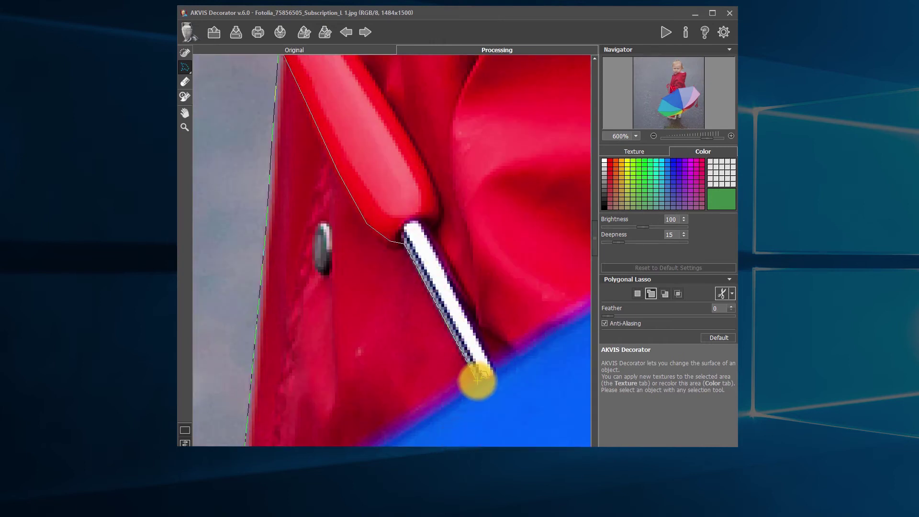
click(332, 385)
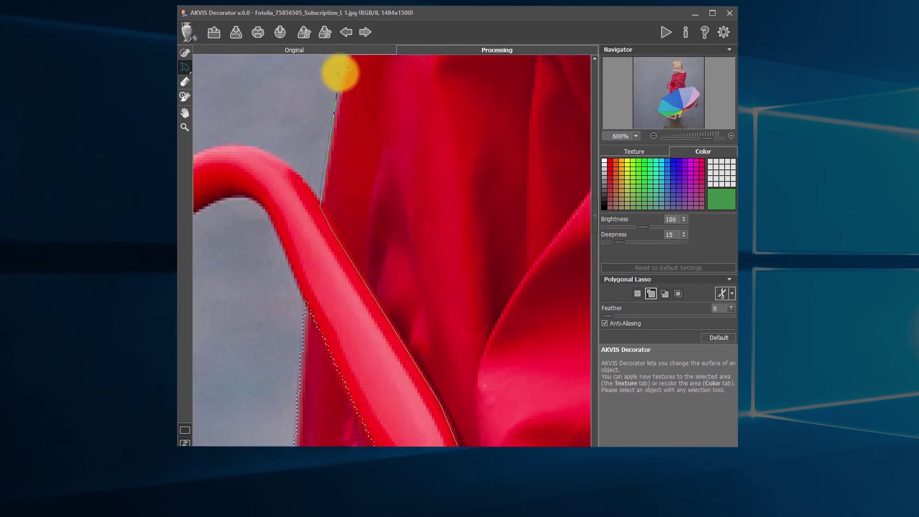
Step: Add the main part of the raincoat to the selection, tracing its front edge, collar, hood and back down to the umbrella
click(339, 70)
click(345, 102)
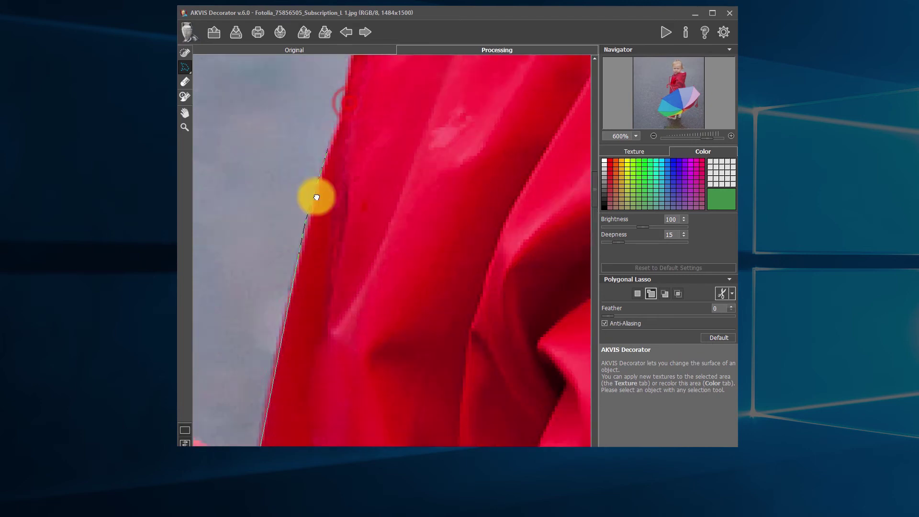
click(332, 276)
click(357, 300)
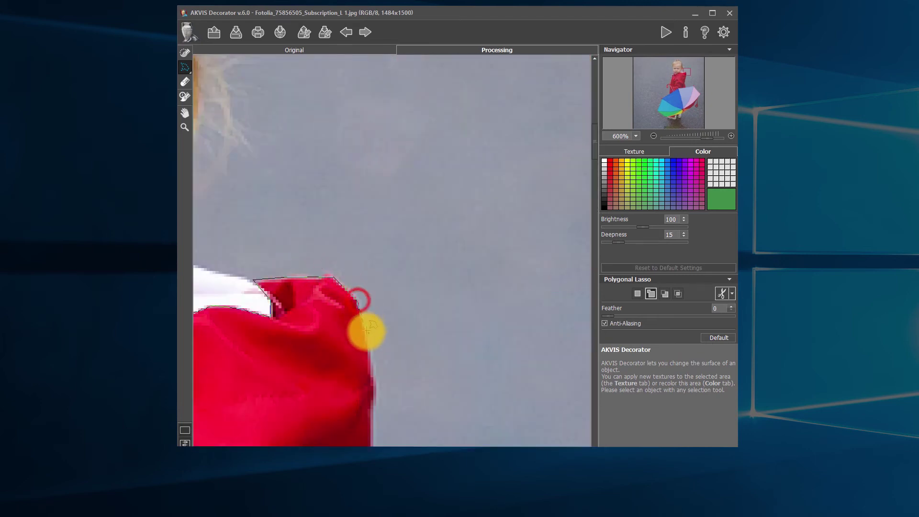
click(367, 339)
click(374, 274)
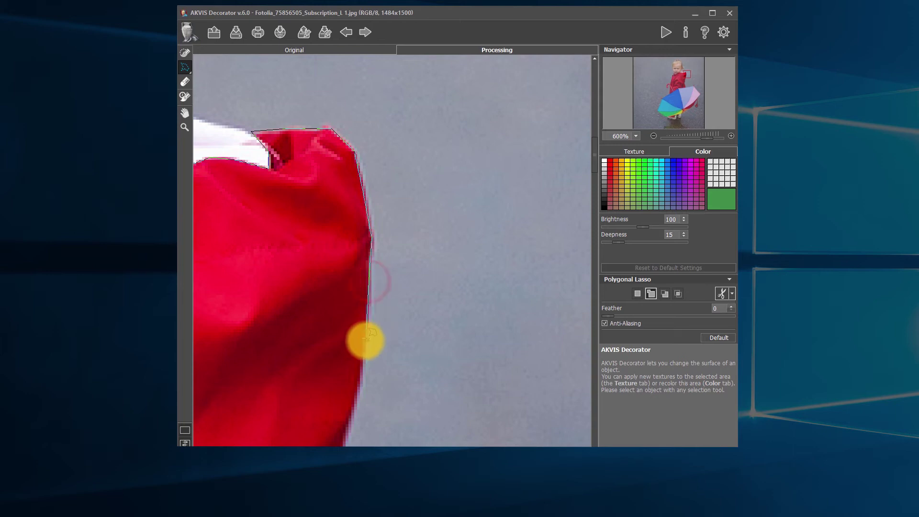
click(361, 353)
click(323, 311)
click(440, 302)
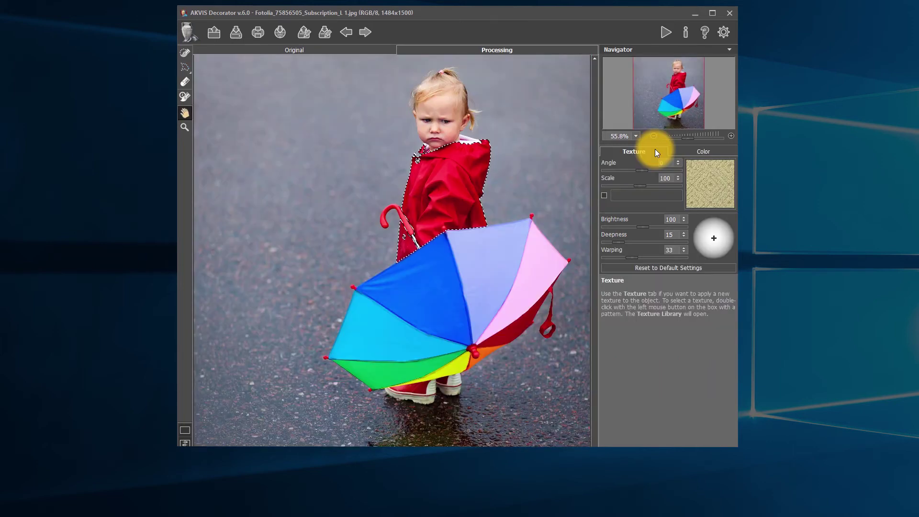
Step: Apply the pinkish-red woven Carpet texture to the raincoat with Angle 53 and Scale 154
double_click(699, 168)
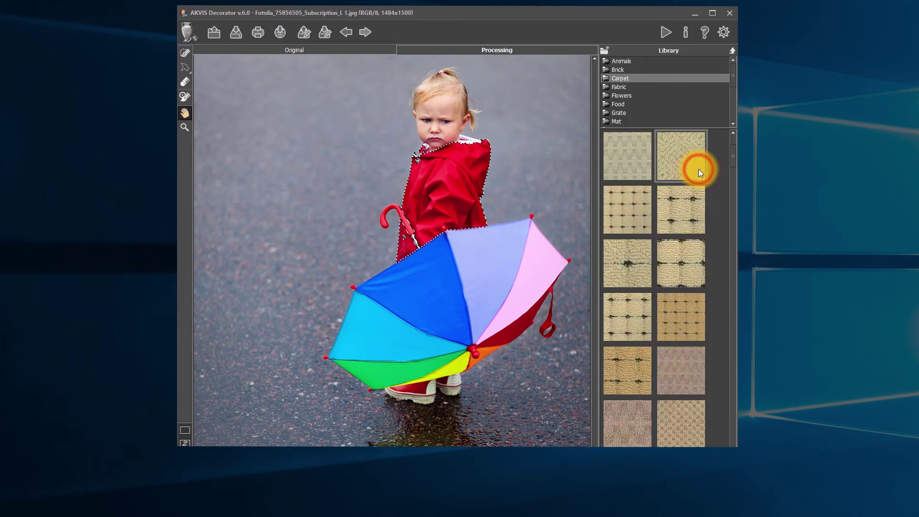
drag(633, 64, 629, 119)
click(632, 78)
drag(733, 149, 736, 239)
click(696, 292)
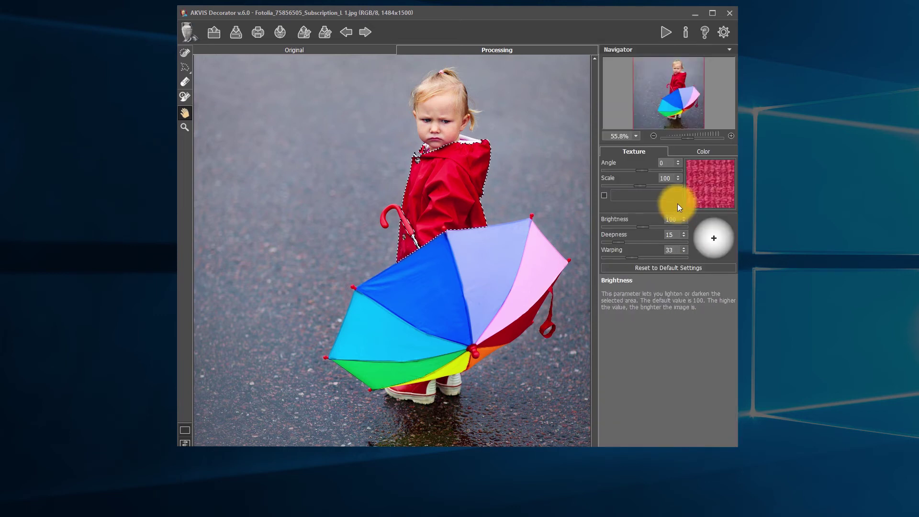
mouse_move(641, 187)
mouse_down()
mouse_move(650, 185)
mouse_move(642, 171)
mouse_up()
click(664, 34)
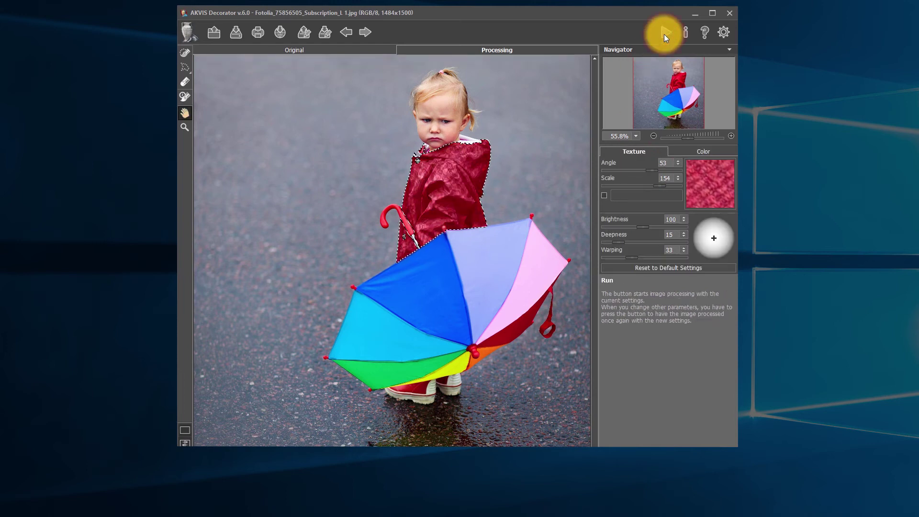
Step: Try the raincoat texture recolored in green, and restore the texture's own color
click(604, 195)
click(664, 33)
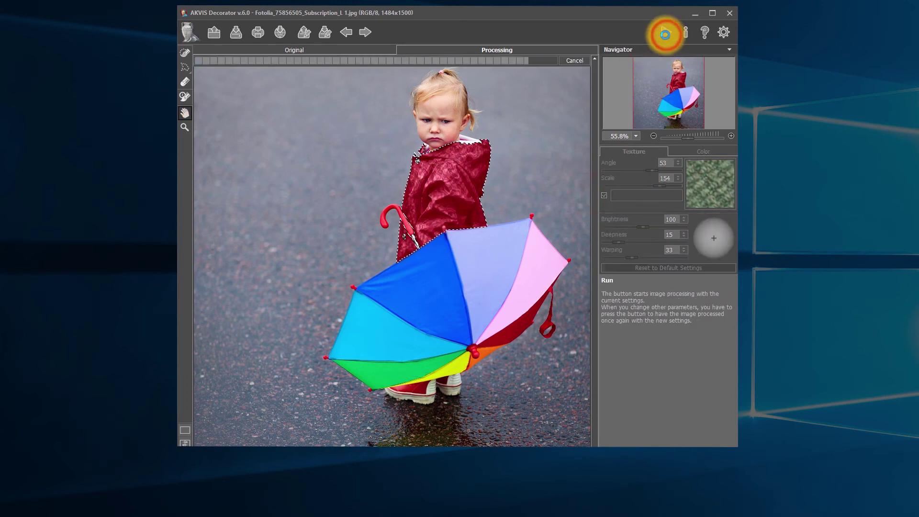
click(604, 195)
click(668, 33)
Step: Try different Brightness settings on the raincoat texture, and bring the value back close to the default
click(642, 225)
click(665, 28)
click(657, 225)
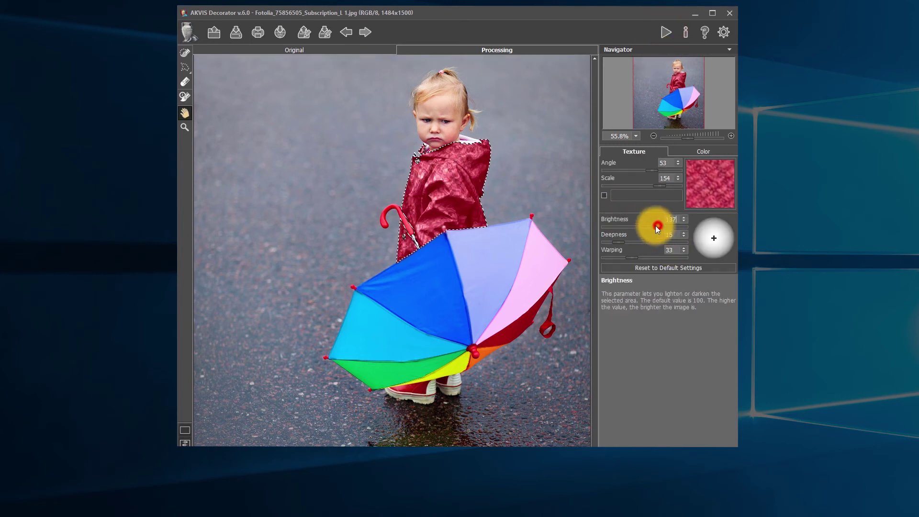
drag(643, 232, 642, 229)
Step: Set the raincoat texture's Deepness to 13 and Warping to 22, shift the light direction slightly upward, and reprocess the image
drag(618, 242, 652, 242)
click(665, 33)
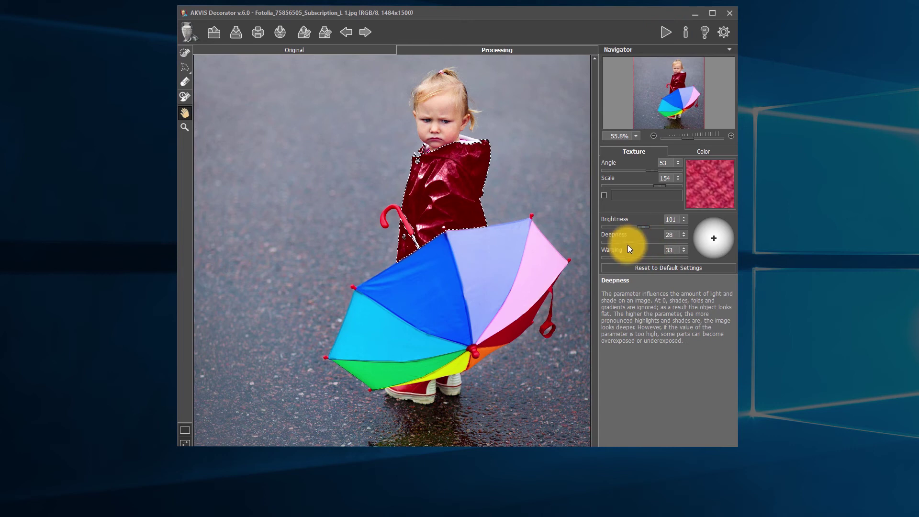
click(665, 32)
drag(661, 257, 623, 256)
click(665, 32)
click(712, 235)
click(666, 33)
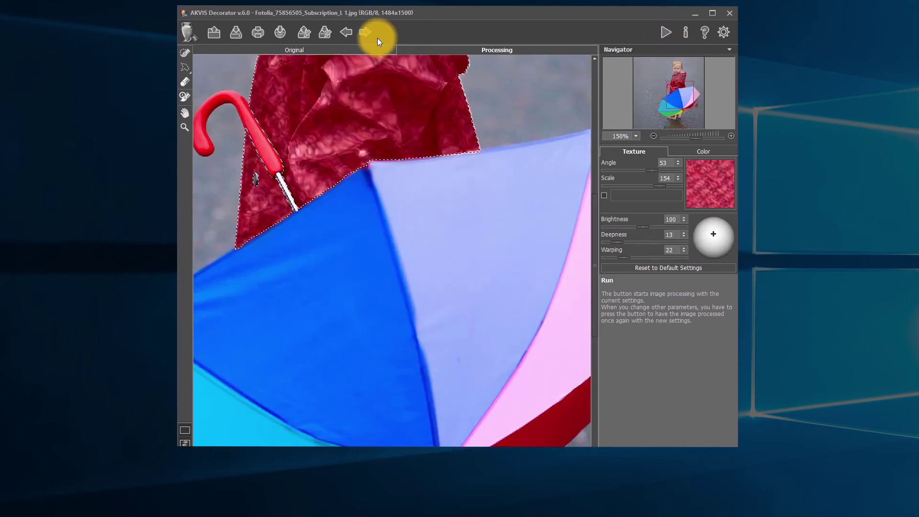
Step: Load the saved umbrella selection from the second 00 Fotolia_75856505_Subscription_L file and fit the whole image in view
click(304, 33)
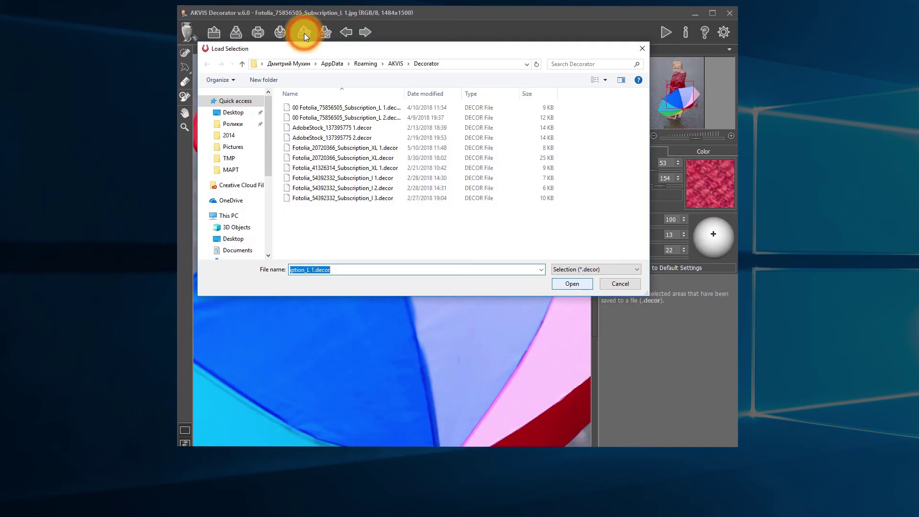
double_click(345, 119)
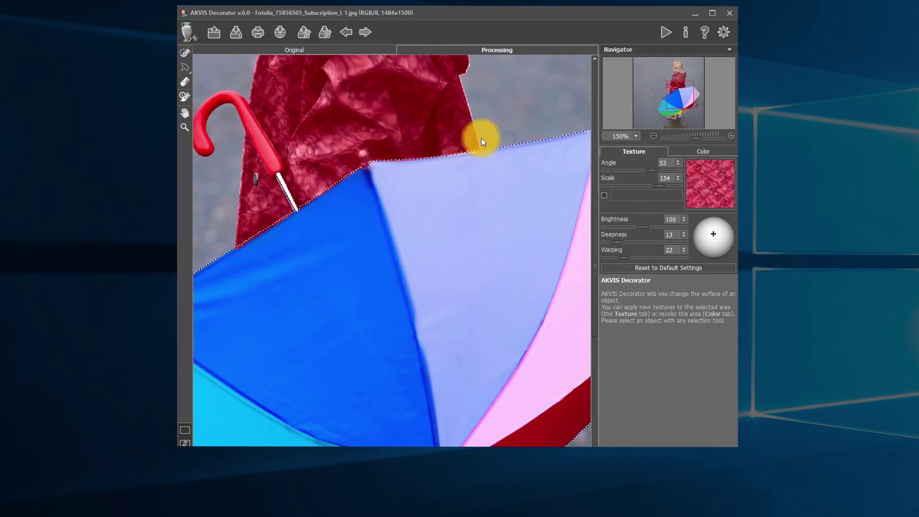
key(ctrl+0)
Step: Apply the dark blue speckled Carpet texture to the selected umbrella
click(703, 185)
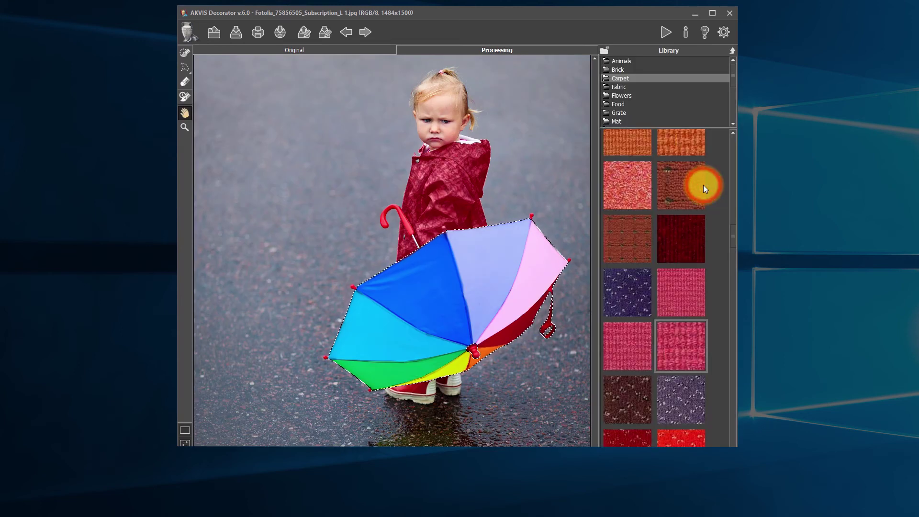
scroll(727, 236, down, 3)
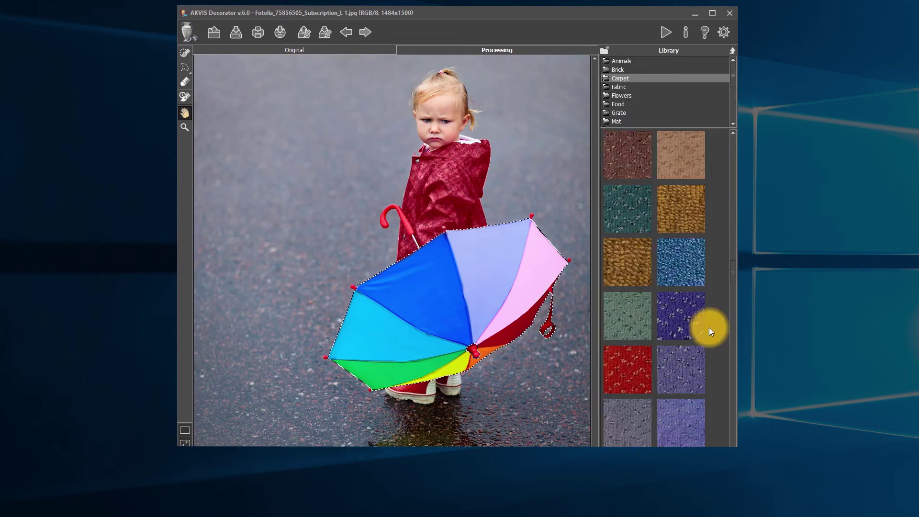
double_click(686, 308)
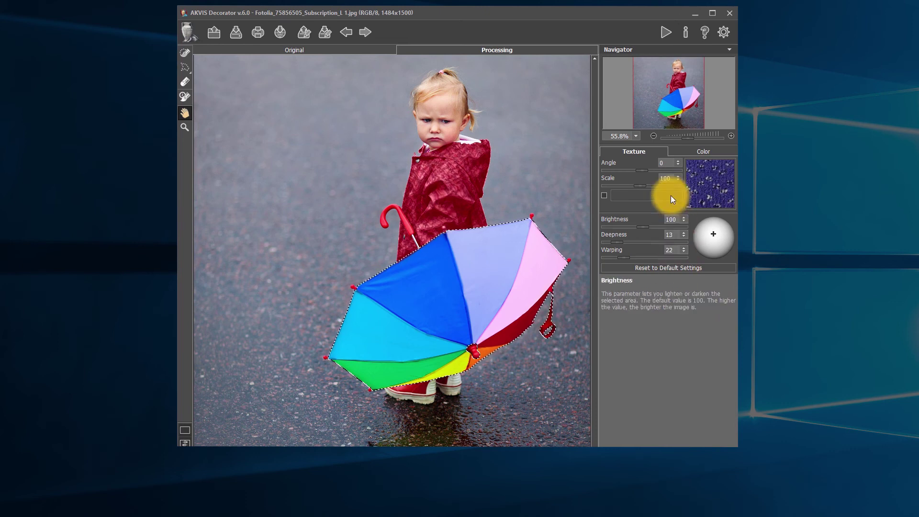
click(660, 37)
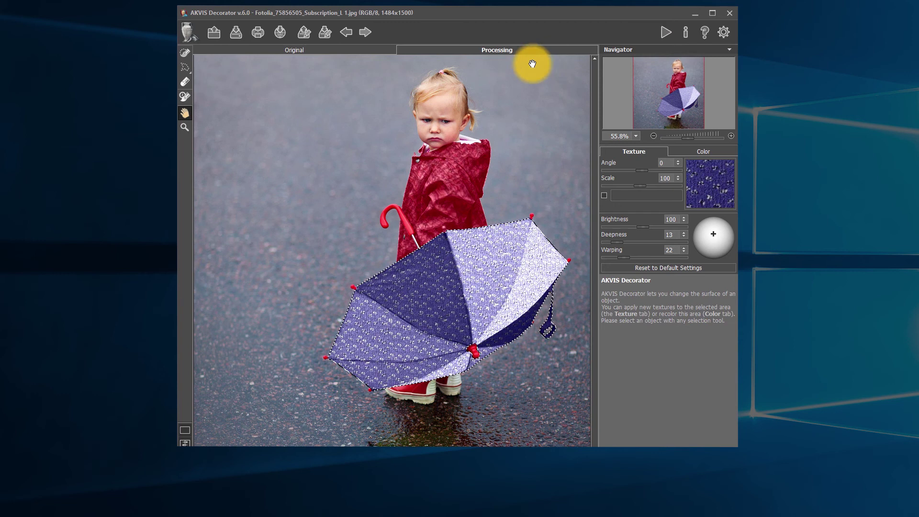
Step: Set the History Brush to size 6, hardness 72 and strength 69%, and clean up the raincoat's edges and the umbrella handle's outline
click(185, 96)
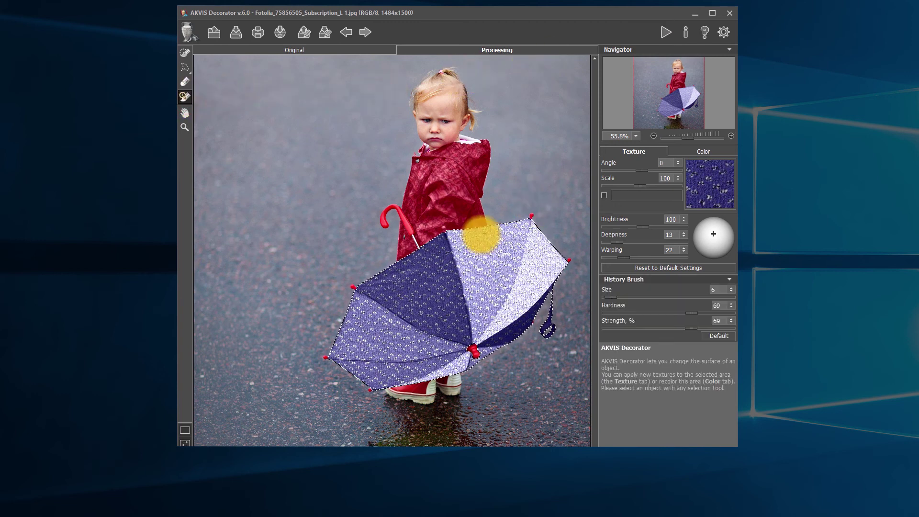
scroll(504, 217, up, 5)
right_click(473, 218)
mouse_move(504, 232)
mouse_down()
mouse_move(484, 234)
mouse_move(529, 246)
mouse_move(495, 247)
mouse_up()
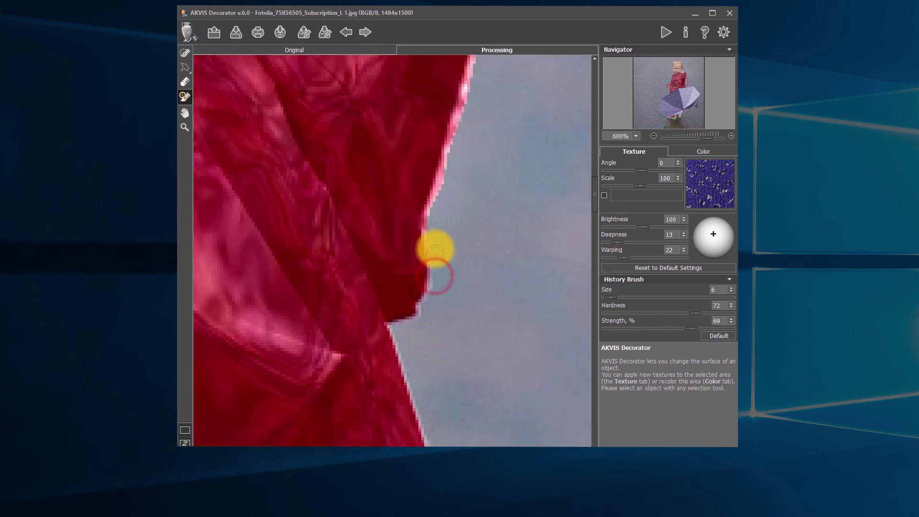
scroll(455, 106, up, 3)
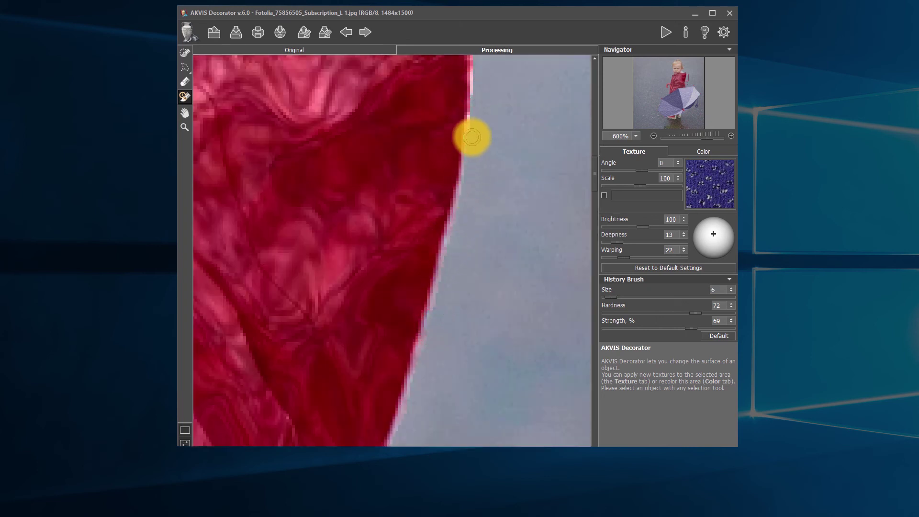
drag(346, 173, 293, 324)
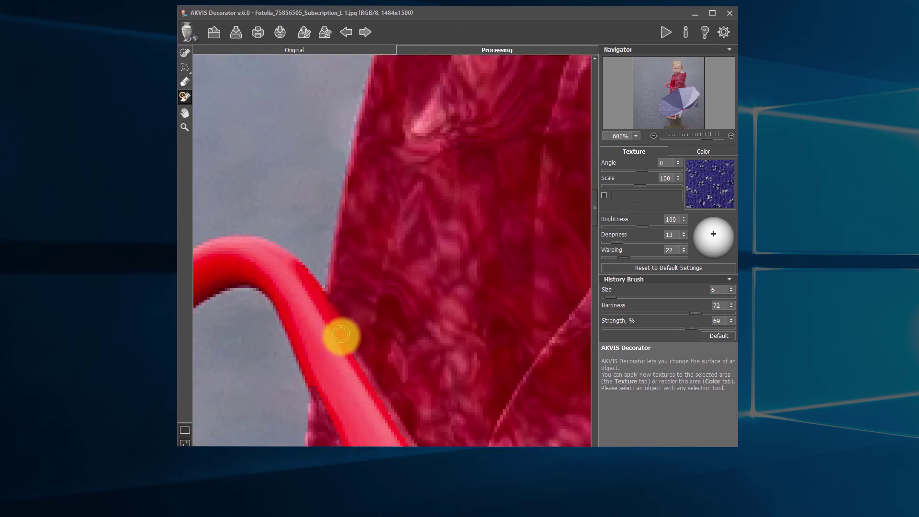
drag(341, 334, 378, 402)
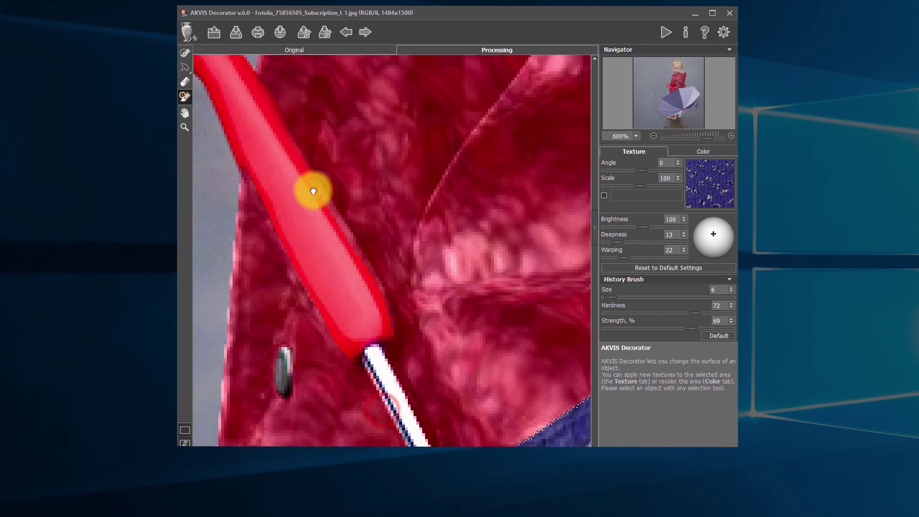
drag(312, 191, 323, 205)
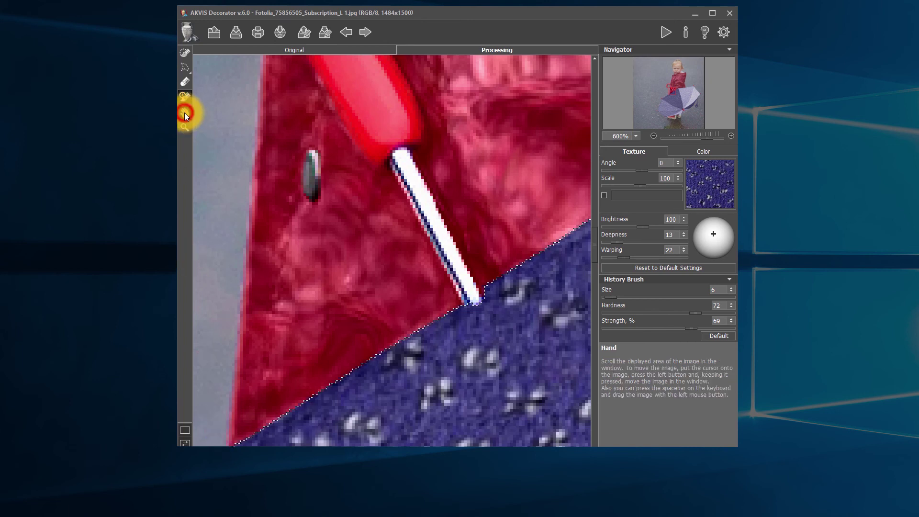
Step: Compare the original and processed photo using the left-right split of one image and the side-by-side view of both versions
double_click(185, 112)
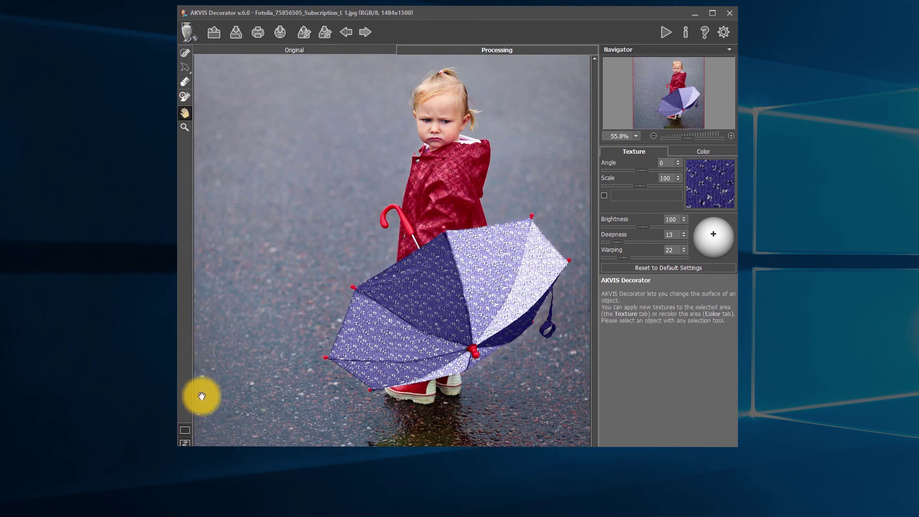
click(187, 431)
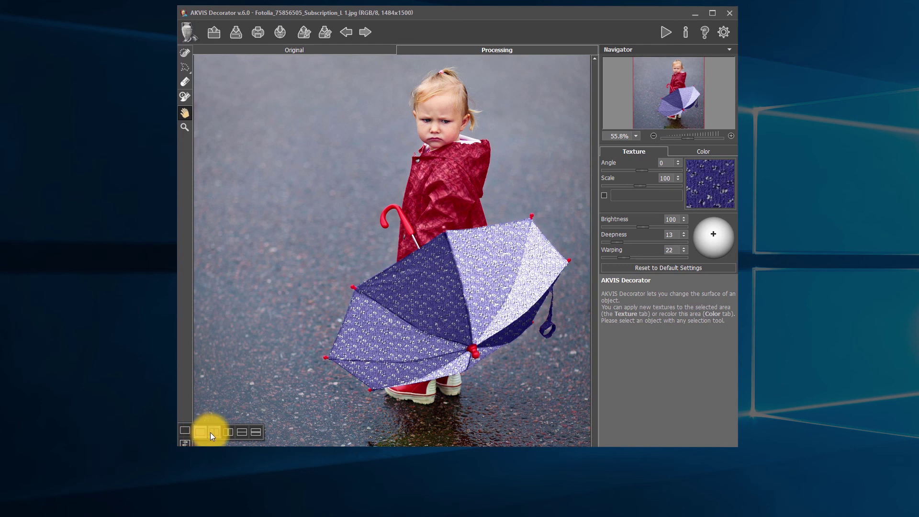
click(211, 432)
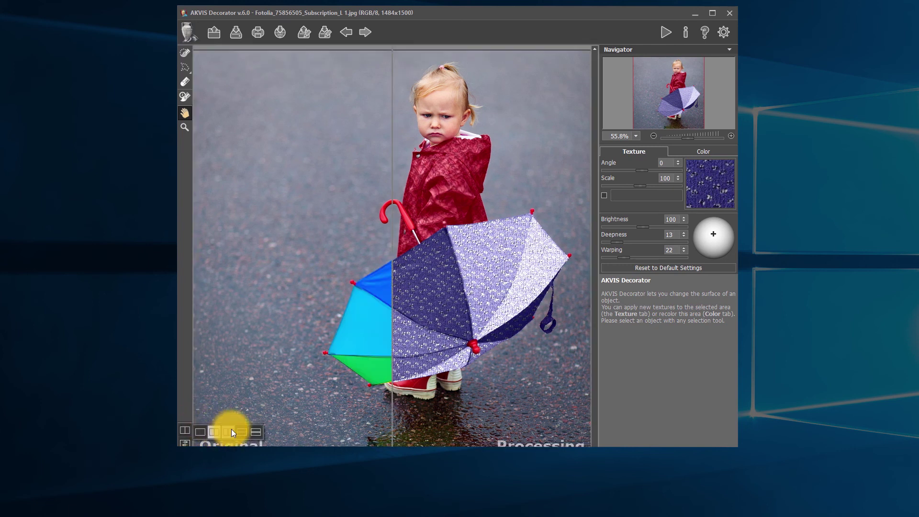
click(231, 430)
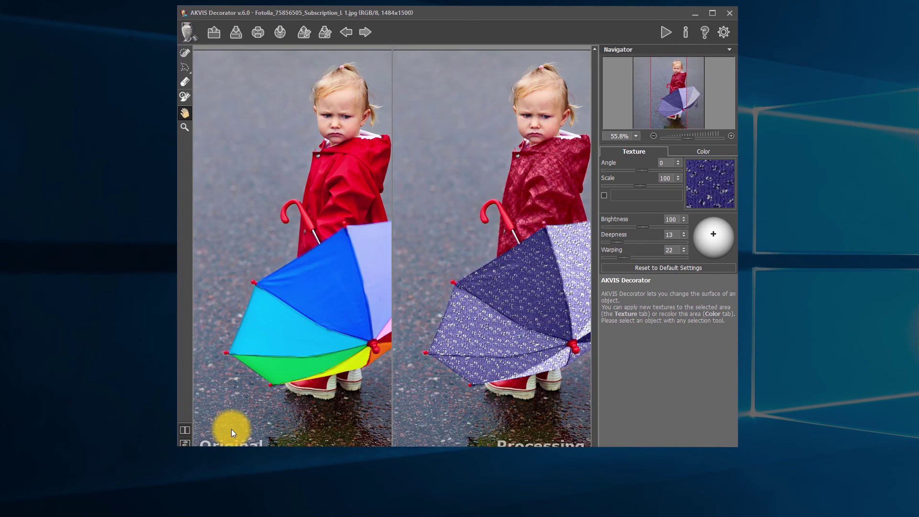
drag(349, 291, 278, 289)
Step: Compare the original and processed photo using the top-bottom split of one image and the view with both versions stacked vertically
click(188, 430)
click(242, 431)
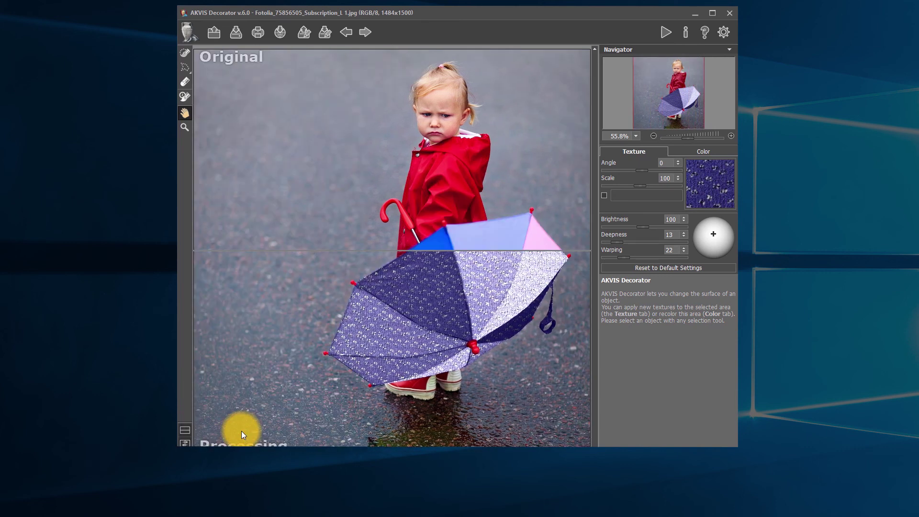
click(188, 430)
click(254, 430)
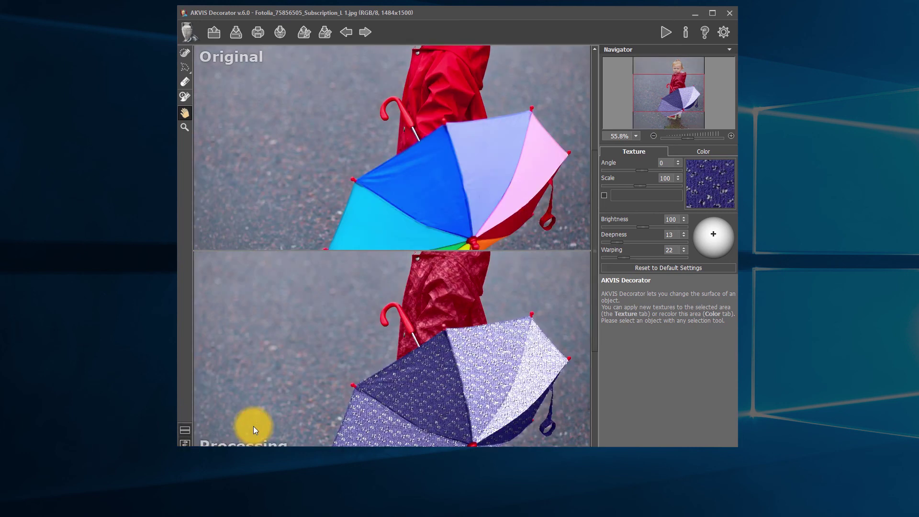
drag(416, 311, 434, 386)
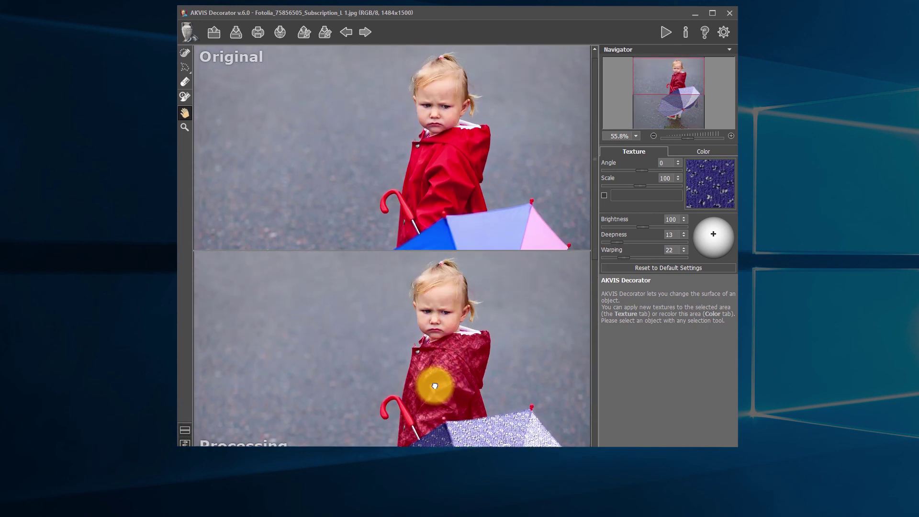